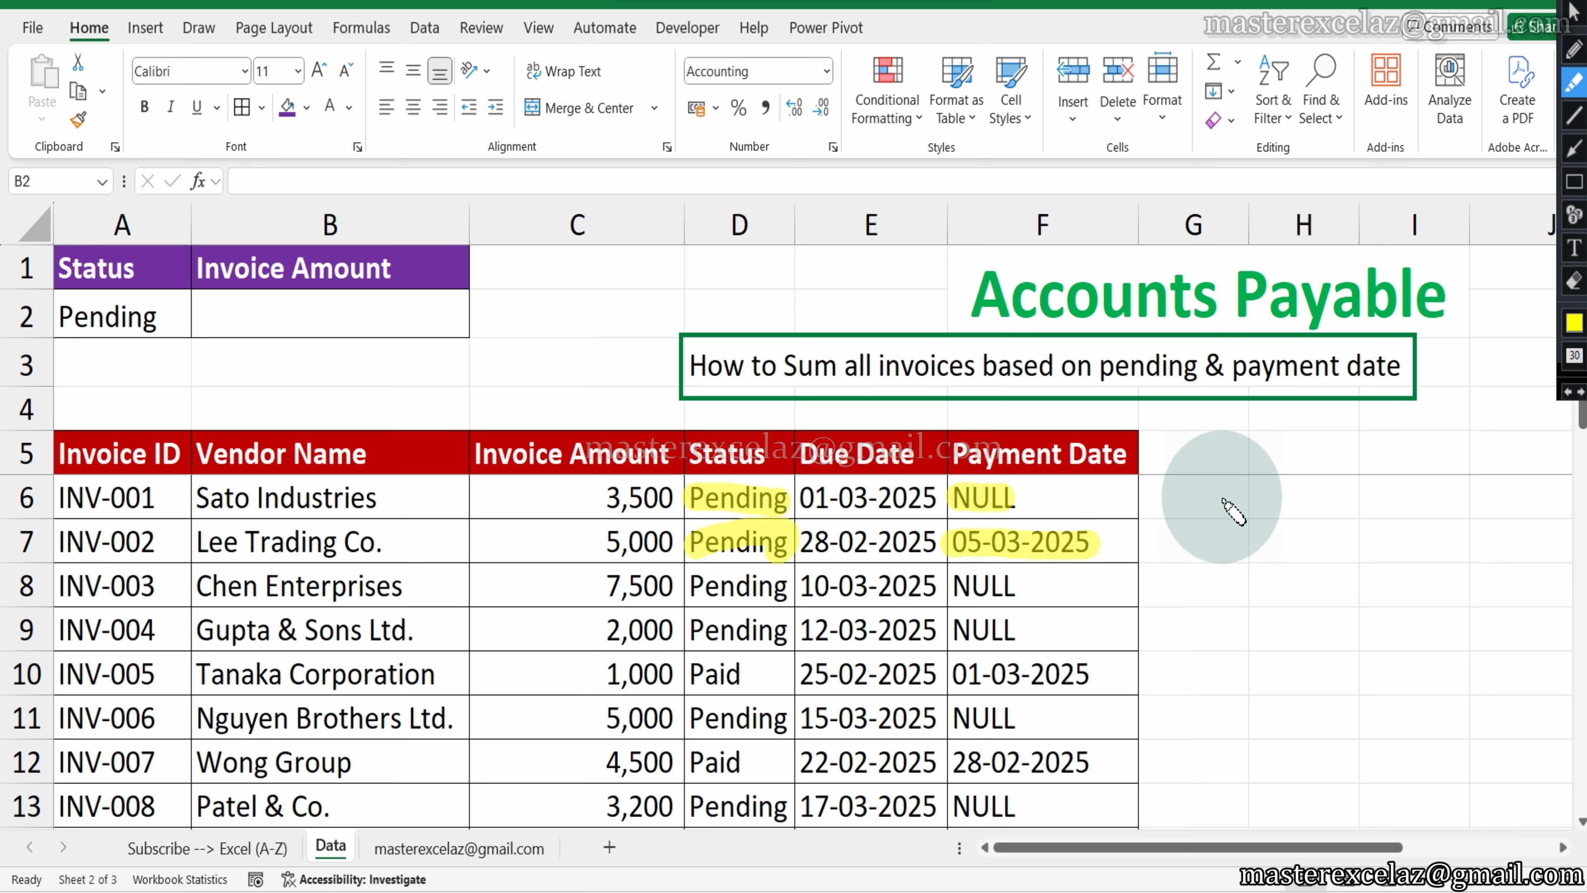
- Draw a red question mark beside the 05-03-2025 payment date of invoice INV-002, and leave annotation mode
left_click(1576, 62)
left_click_drag(1107, 531, 1120, 551)
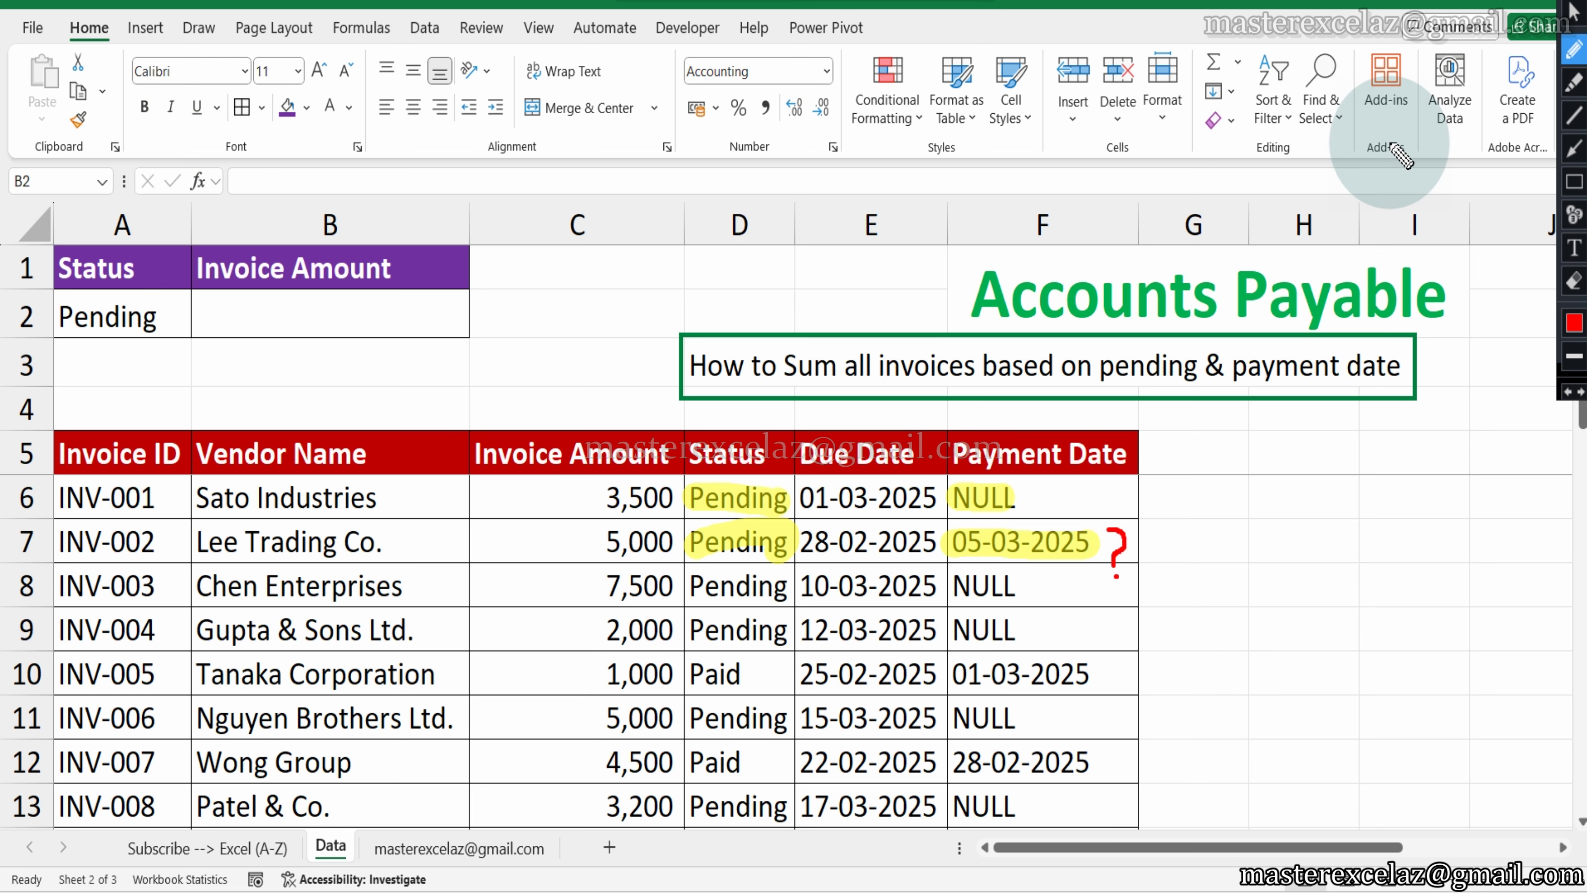
left_click(1573, 9)
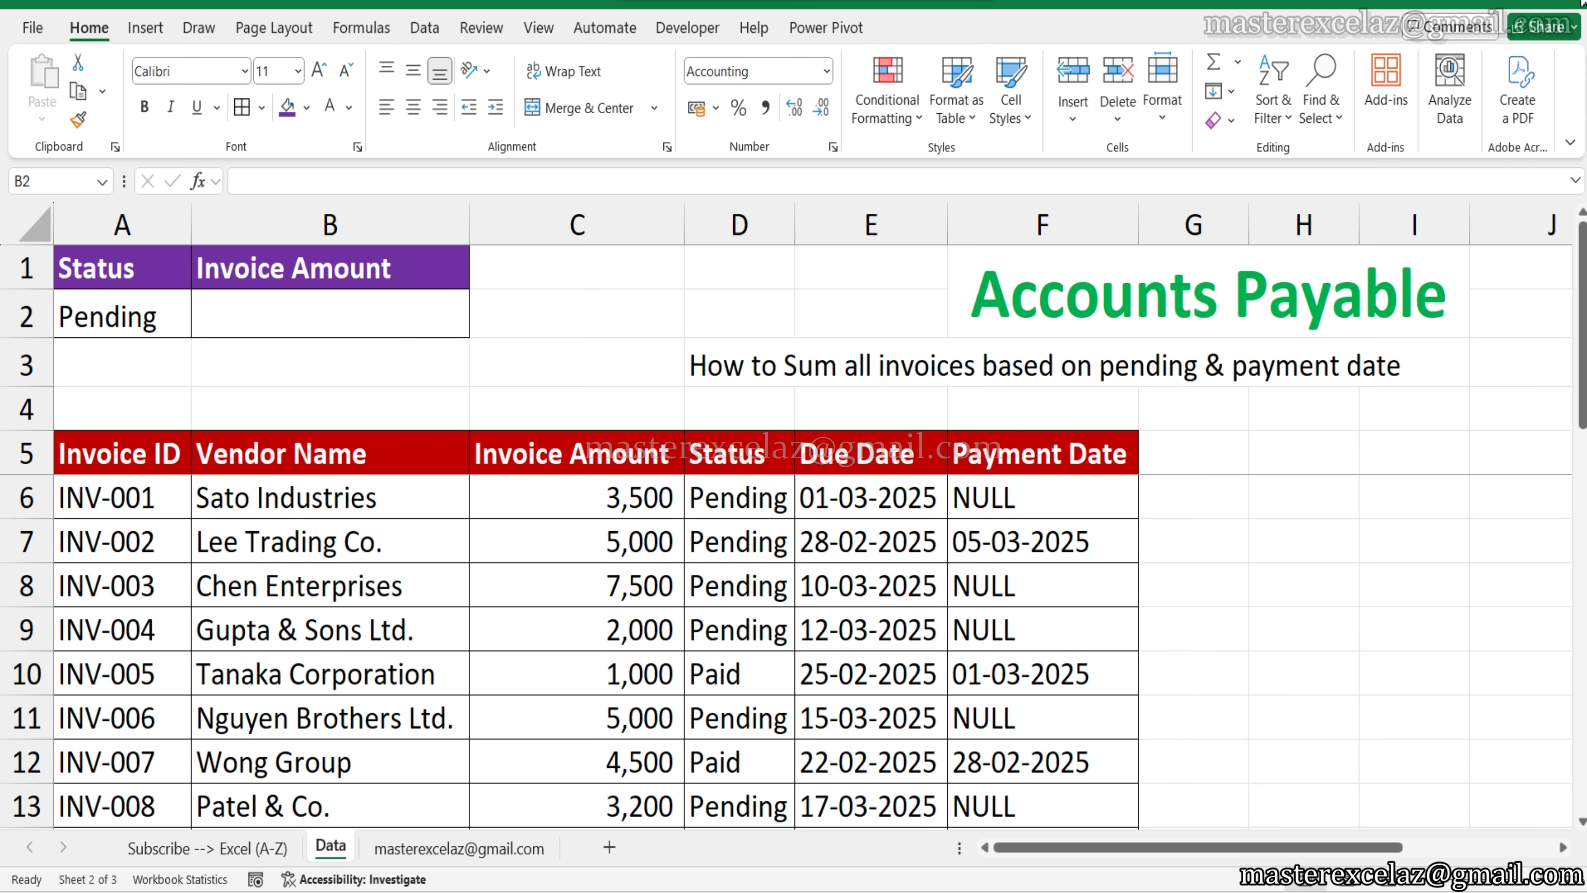
- Start a SUMIFS formula in cell B2 with the invoice amounts C6:C25 as the sum range
left_click(323, 320)
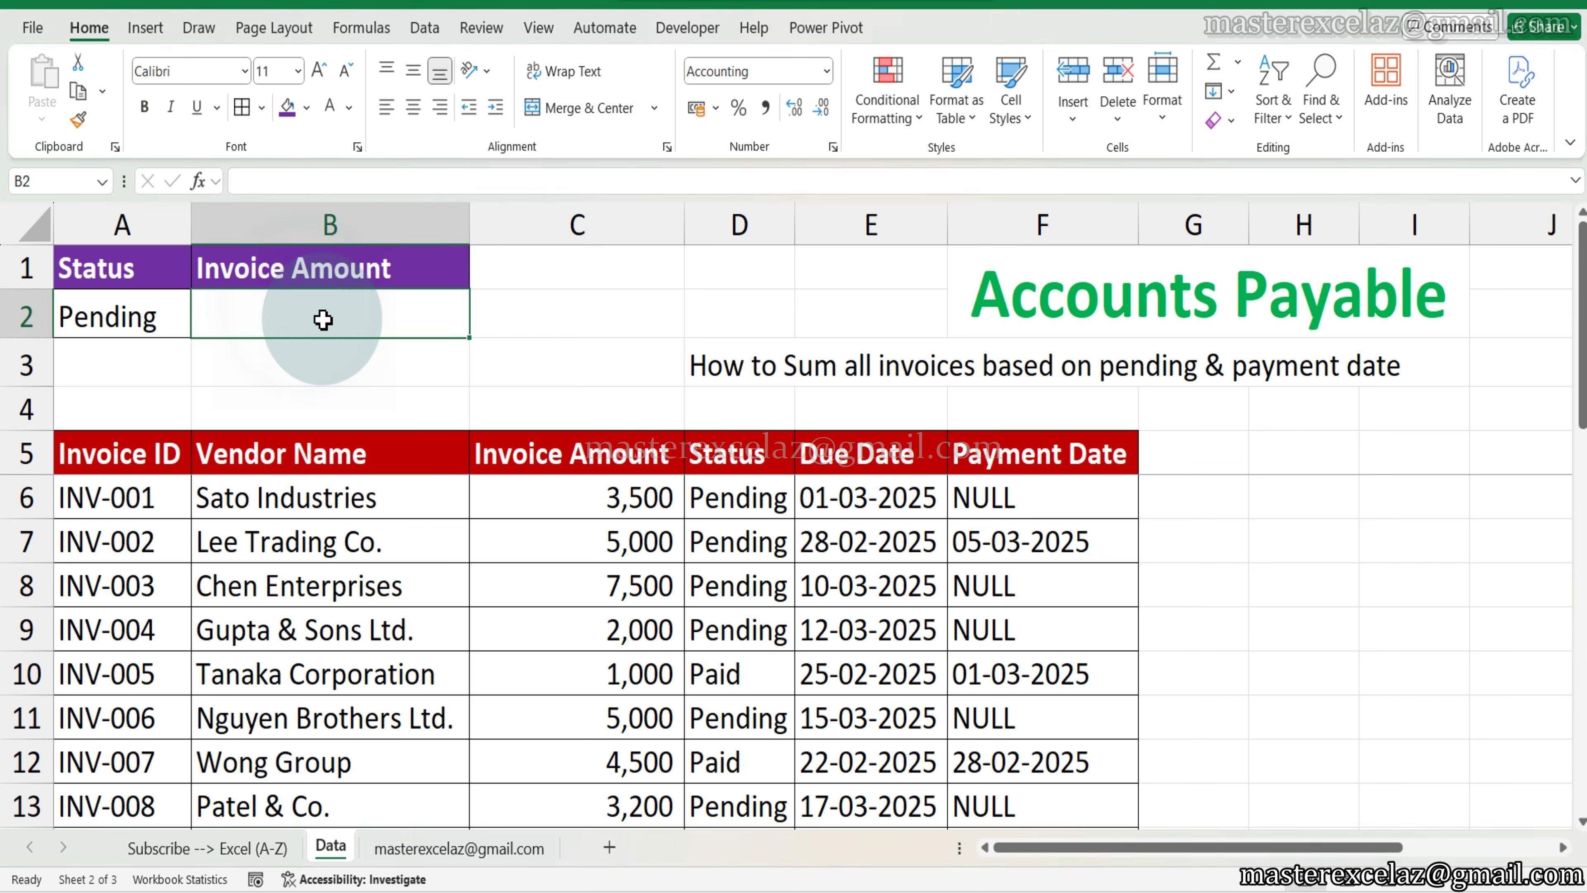
type("=")
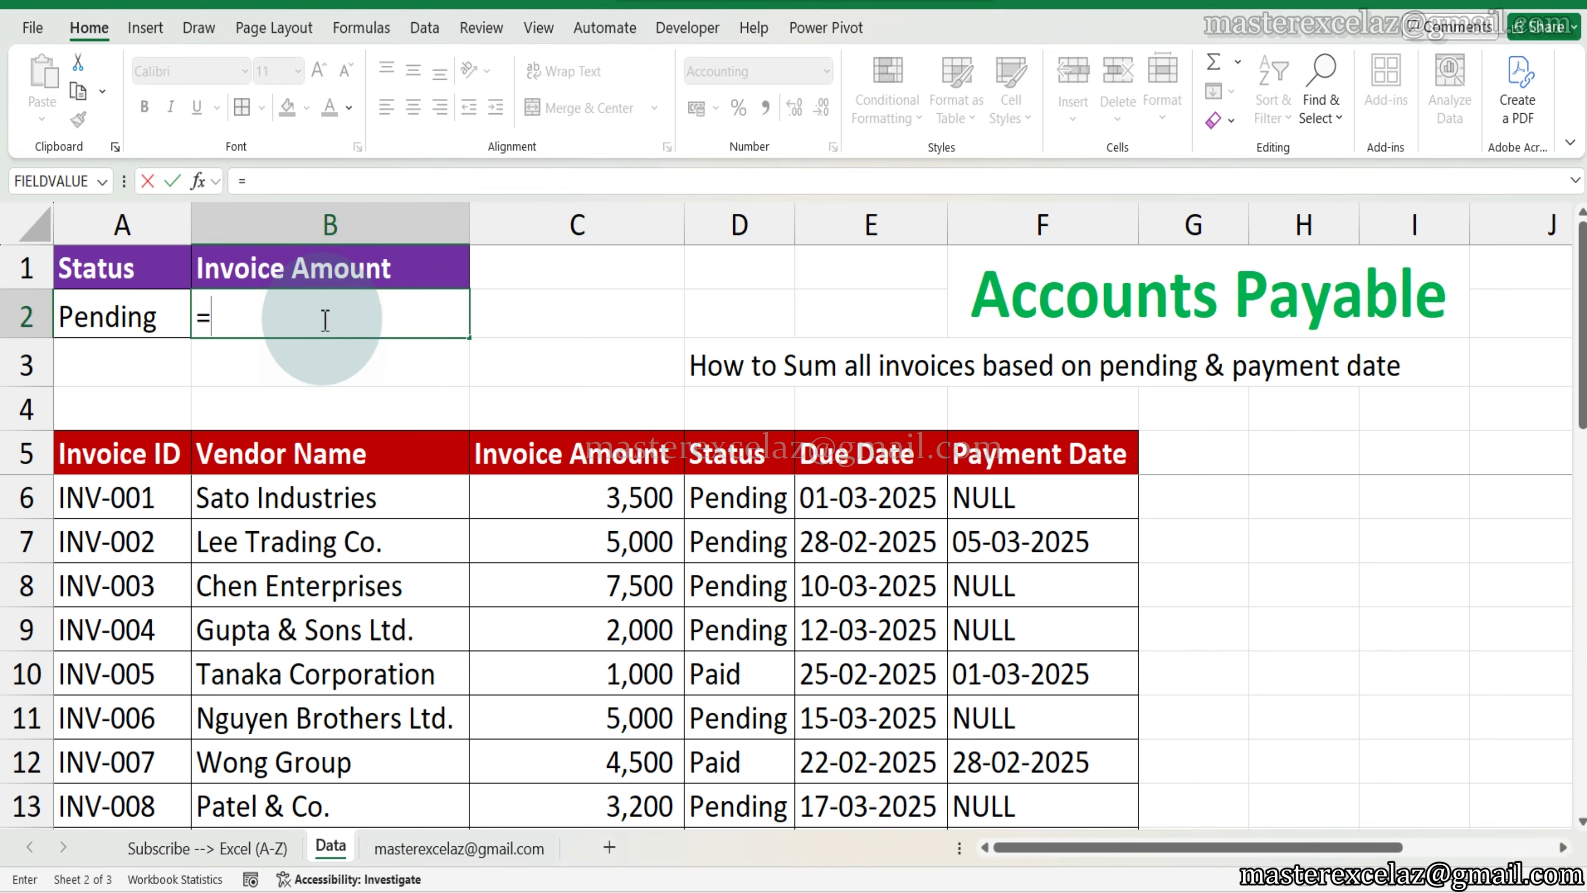
type("su")
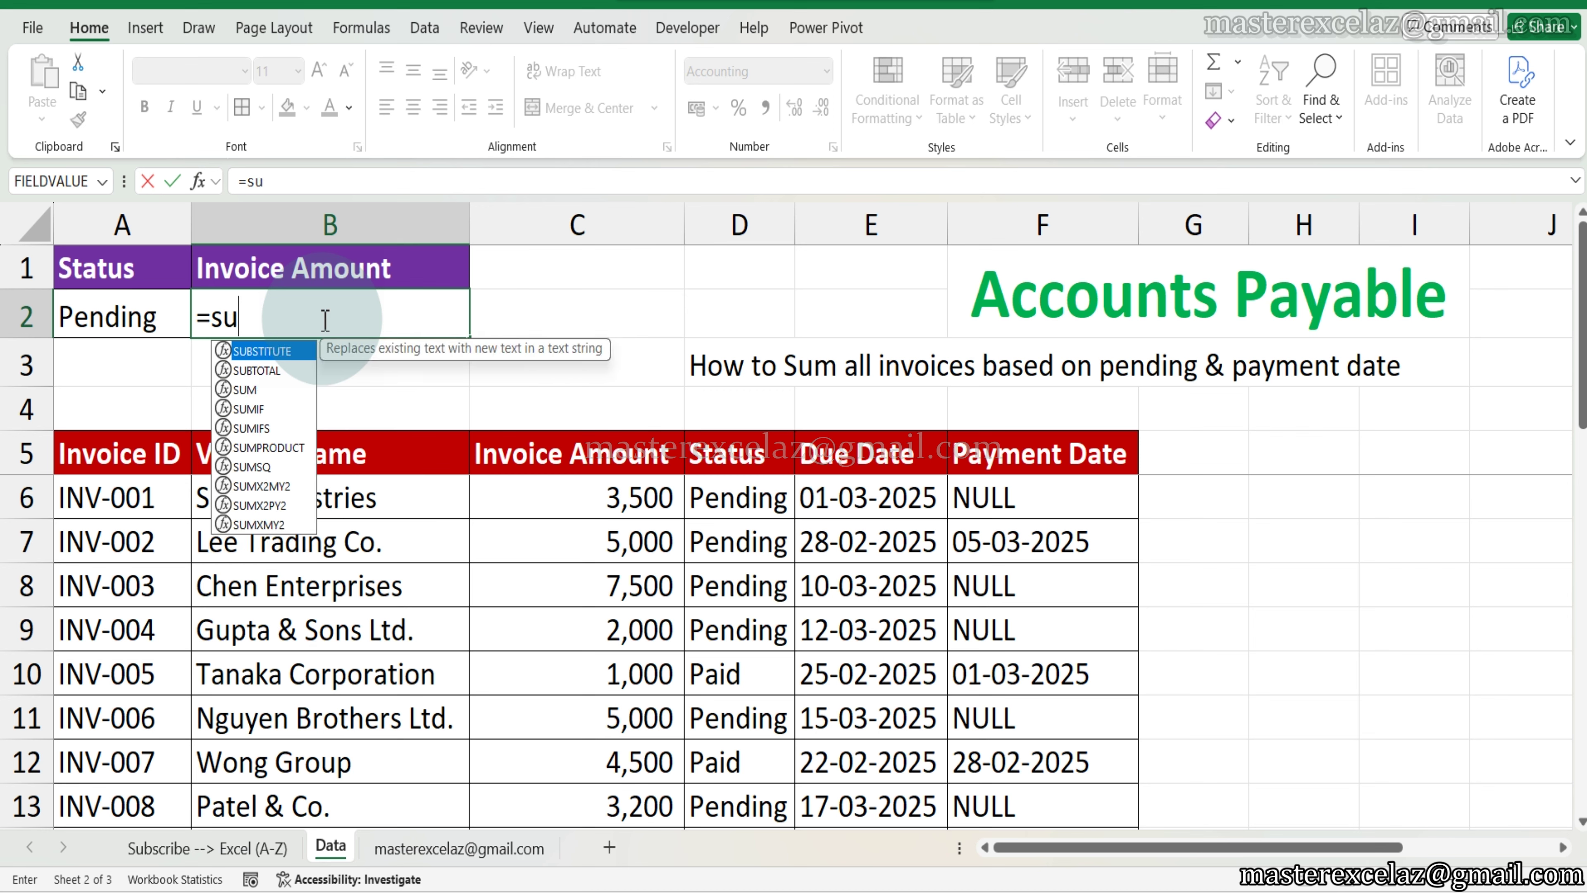
type("mifs")
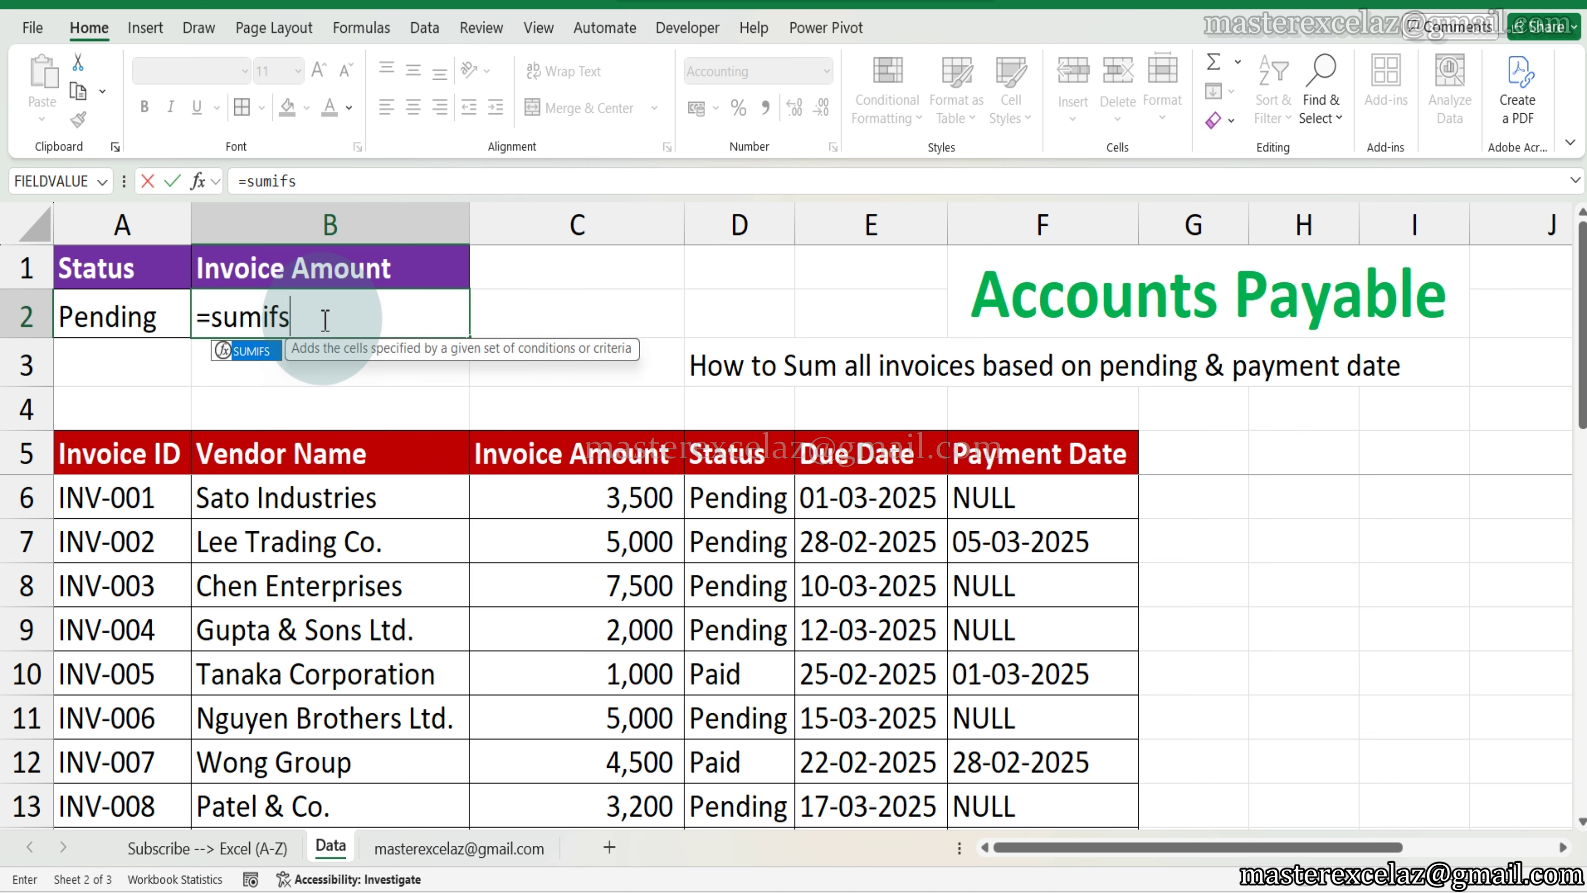
type("(")
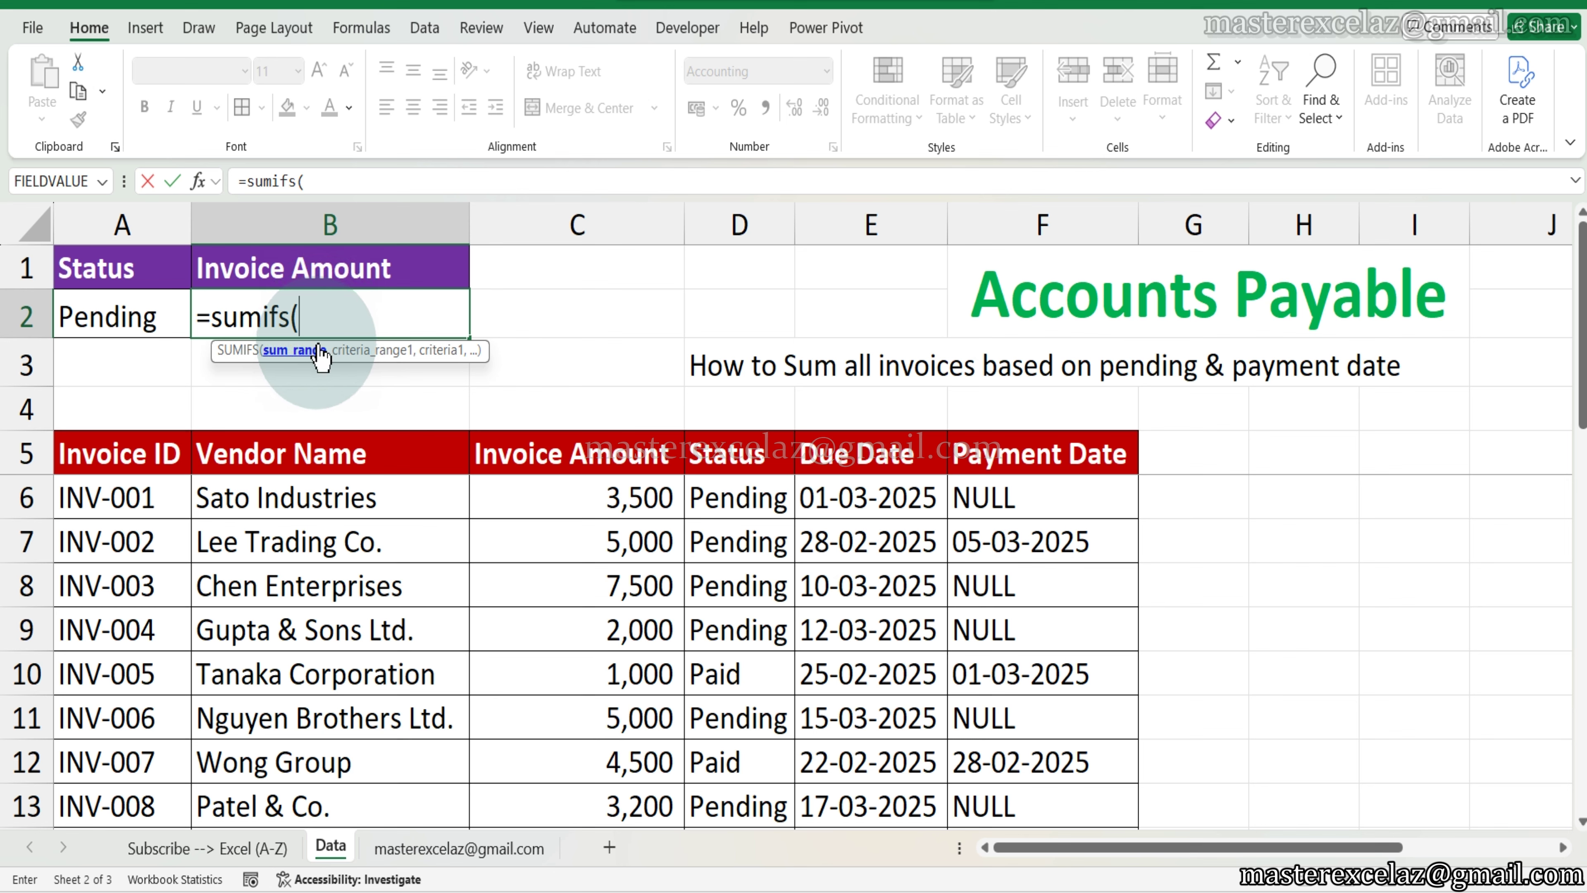
left_click(632, 503)
key("shift+Down")
key("shift+Down")
key("shift+Down")
key("shift+Down")
key("shift+Down")
key("shift+Down")
key("shift+Down")
key("shift+Down")
key("shift+Down")
key("shift+Down")
key("shift+Down")
key("shift+Down")
key("shift+Down")
key("shift+Down")
key("shift+Down")
key("shift+Down")
key("shift+Down")
key("shift+Down")
key("shift+Down")
key("shift+Down")
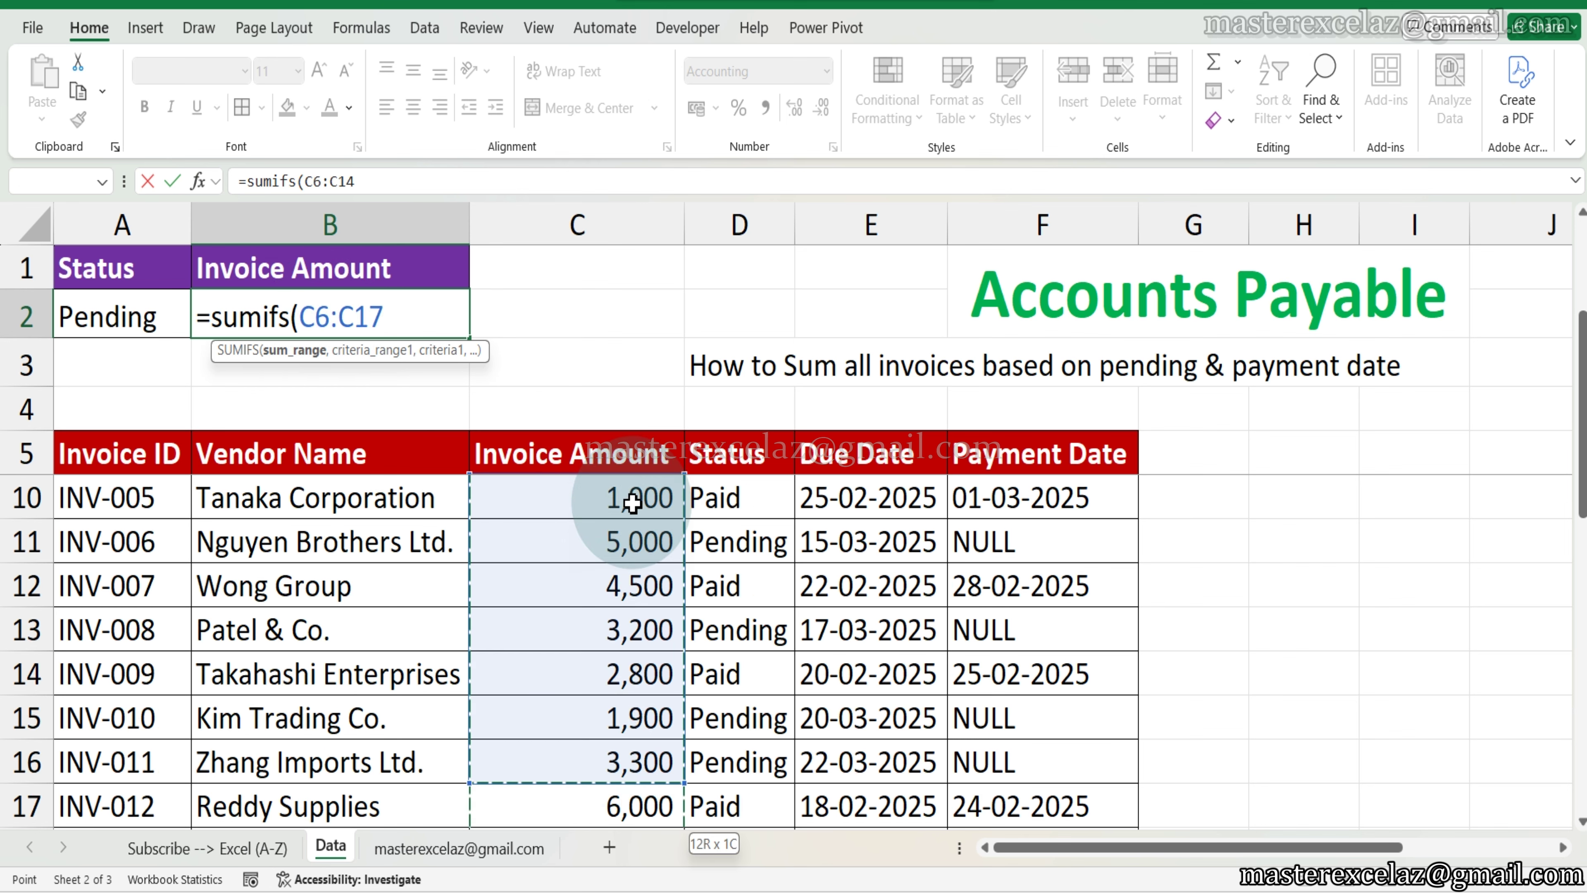
key("shift+Up")
key("shift+Up")
key("shift+Up")
key("shift+Up")
key("shift+Up")
key("shift+Up")
key("shift+Up")
key("shift+Up")
key("shift+Up")
key("shift+Up")
key("shift+Up")
key("shift+Up")
key("shift+Up")
key("shift+Up")
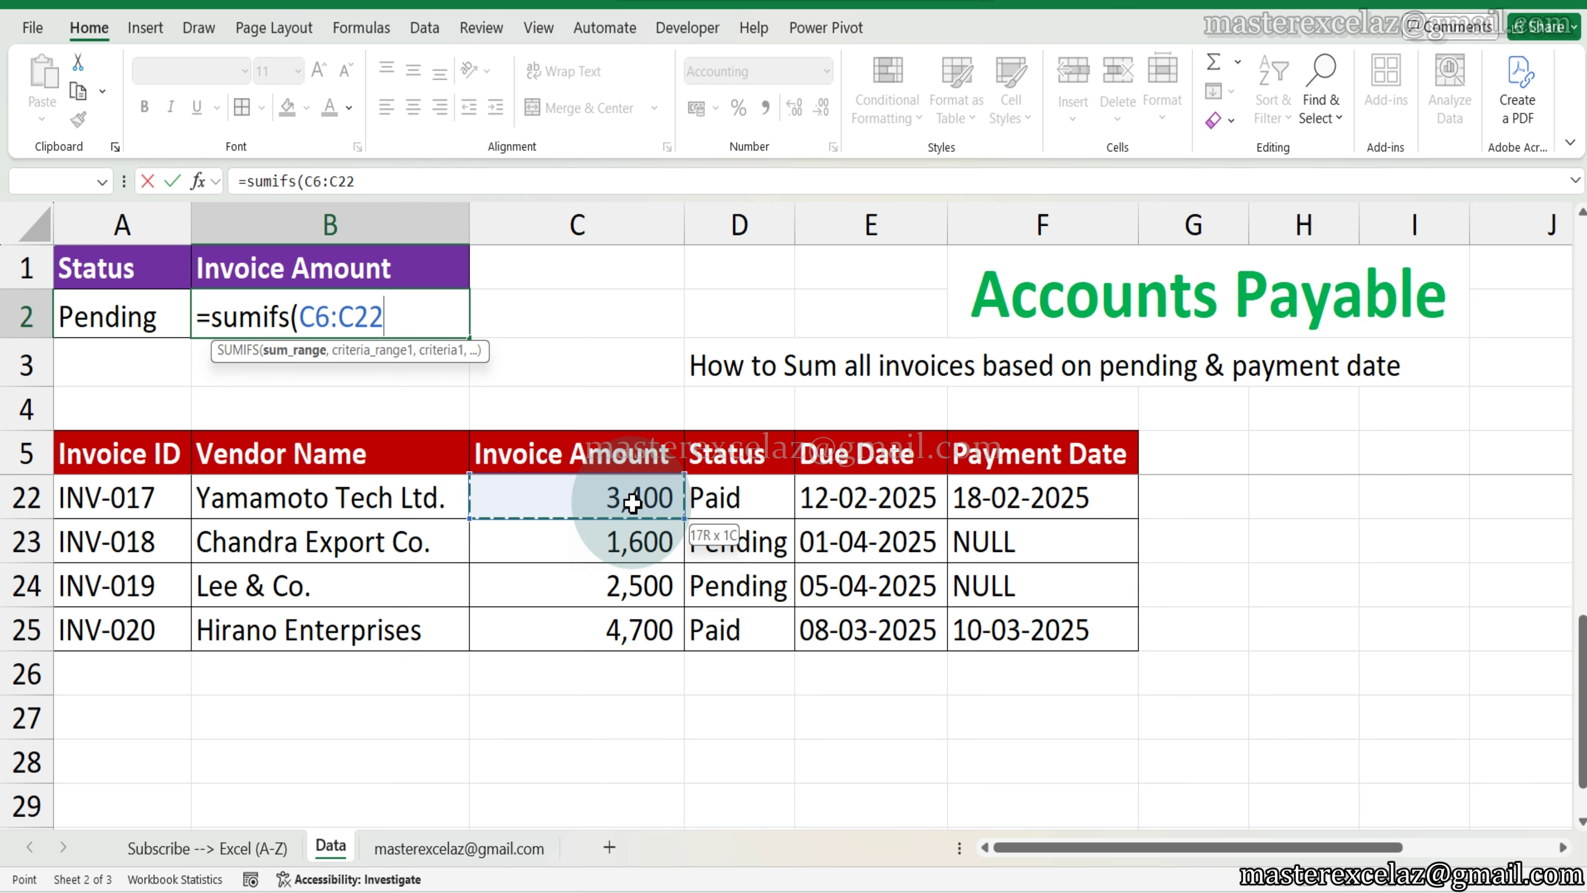
key("shift+Down")
key("shift+Down")
key("shift+Down")
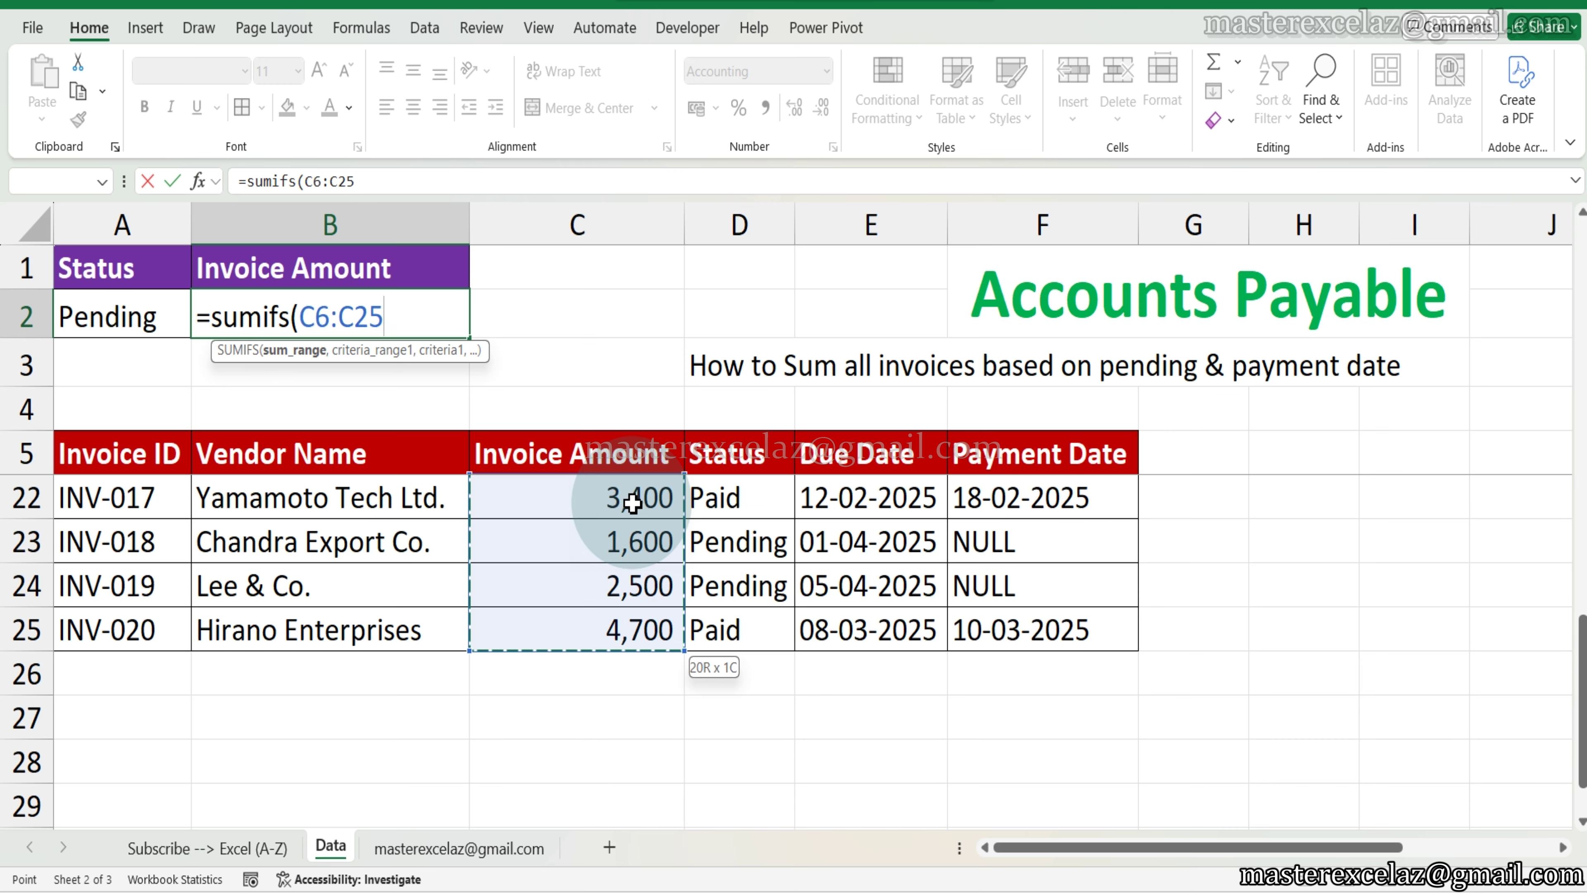
- Add the Status range D6:D25 with the criterion "=Pending" as the formula's first condition
type(",")
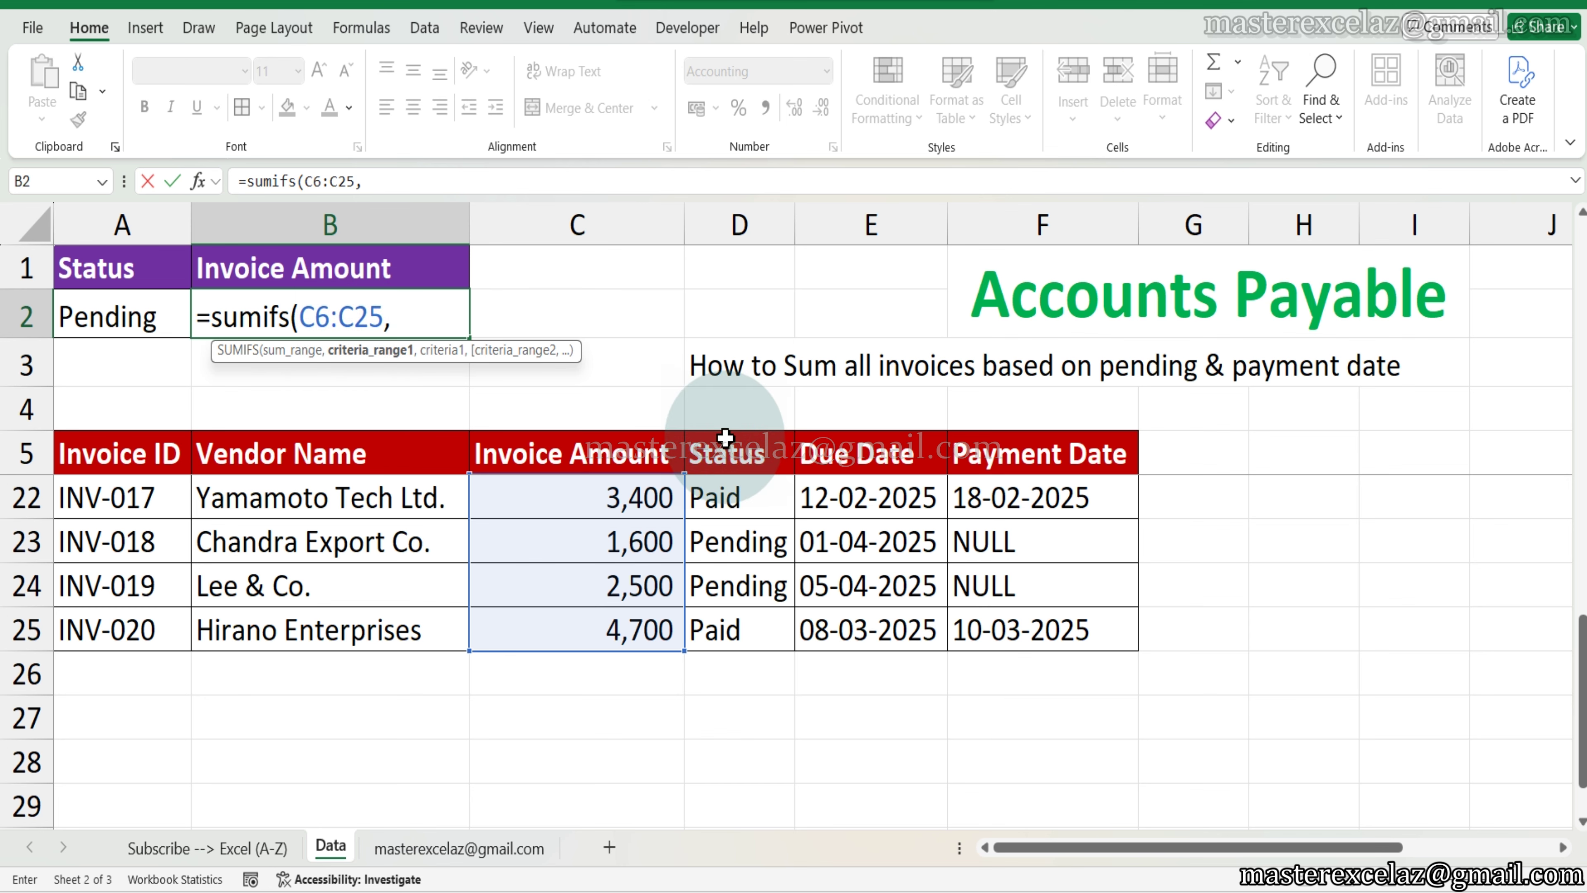
key("Down")
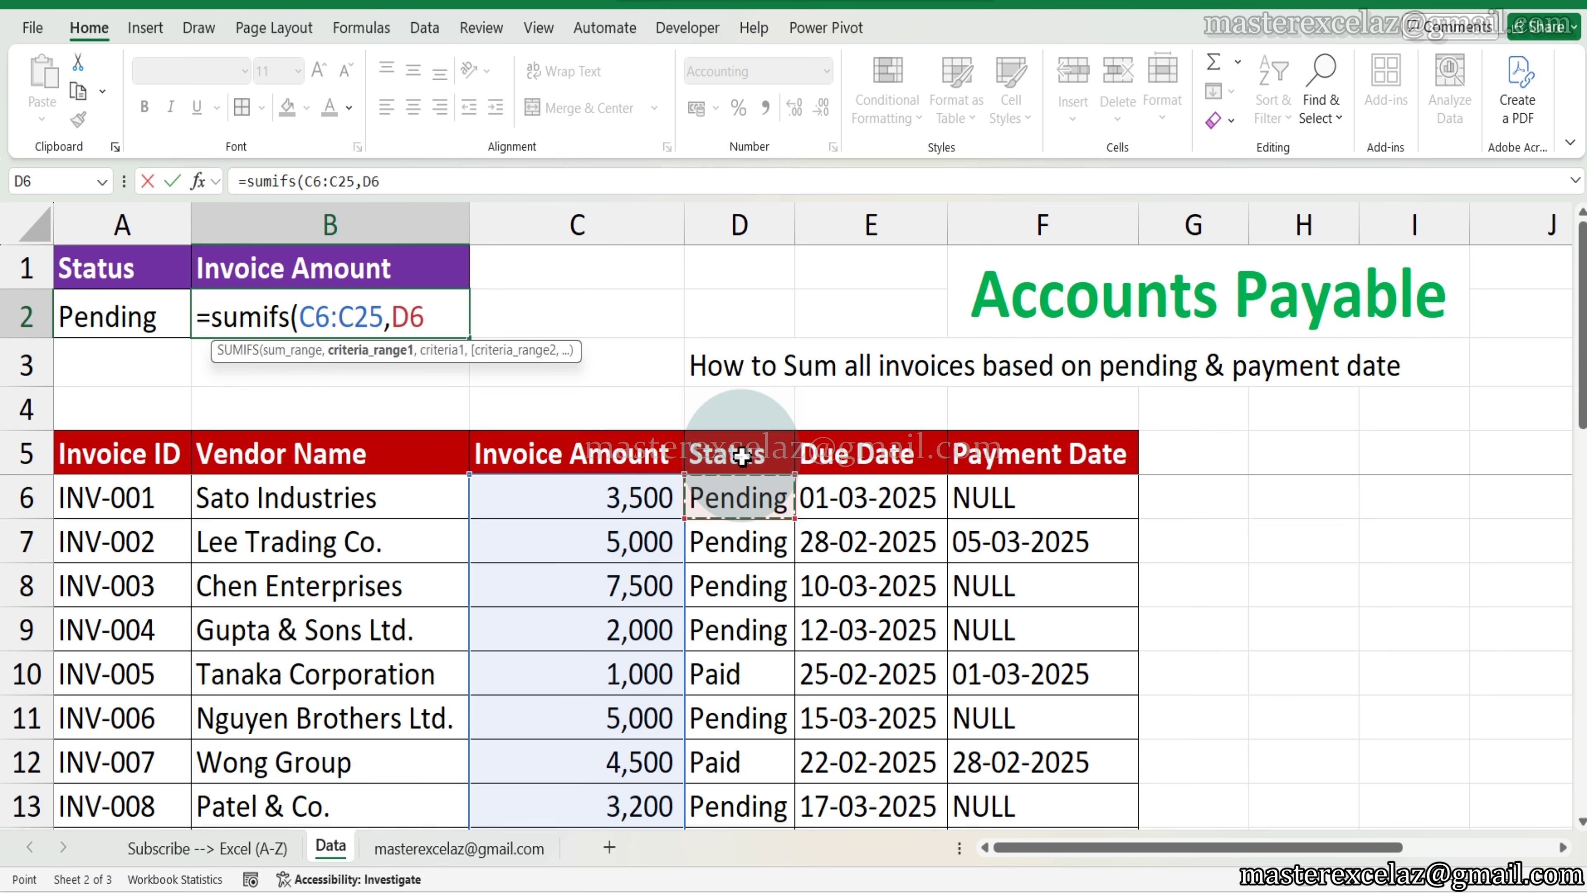
key("shift+Down")
key("shift+Down")
key("shift+Down")
key("shift+Down")
key("shift+Down")
key("shift+Down")
key("shift+Down")
key("shift+Down")
key("shift+Down")
key("shift+Down")
key("shift+Down")
key("shift+Down")
key("shift+Down")
key("shift+Down")
key("shift+Down")
key("shift+Down")
key("shift+Down")
key("shift+Down")
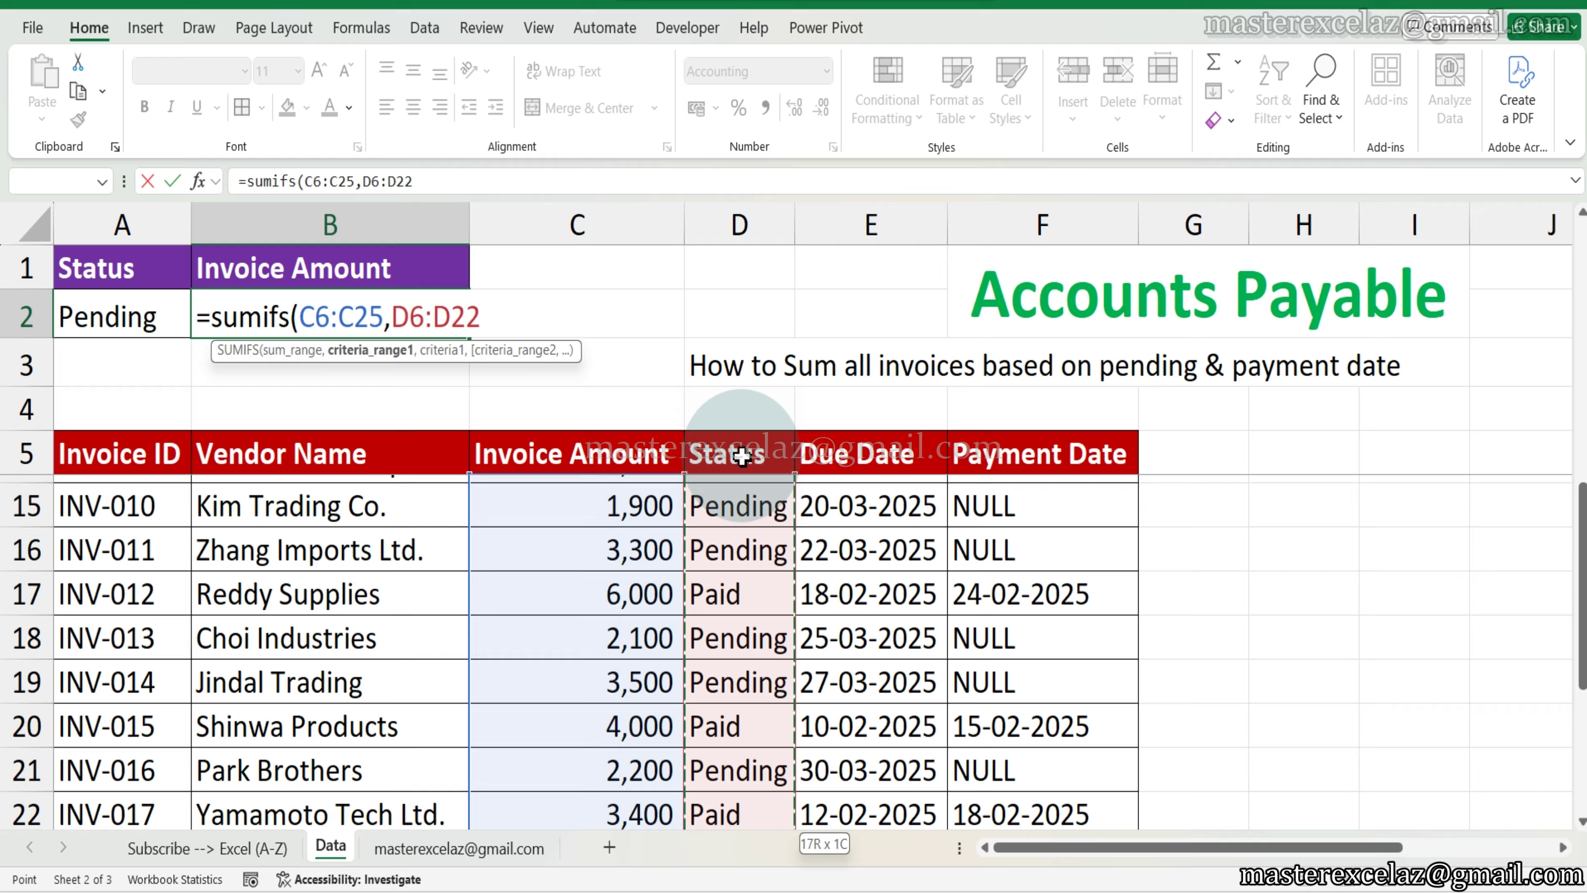
key("shift+Down")
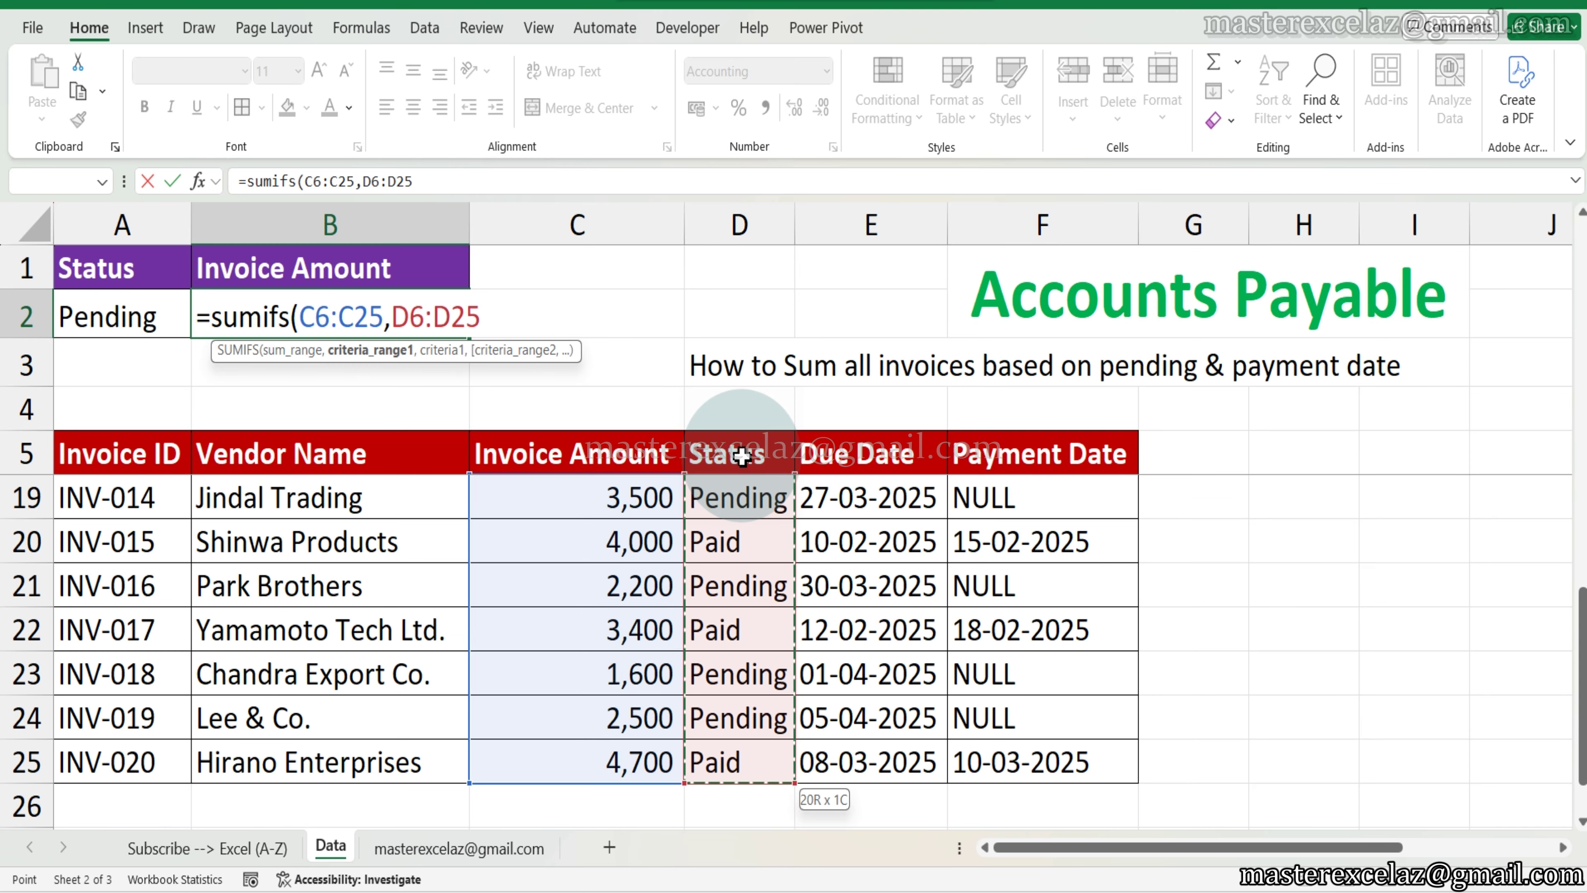
type(",\"=Pending")
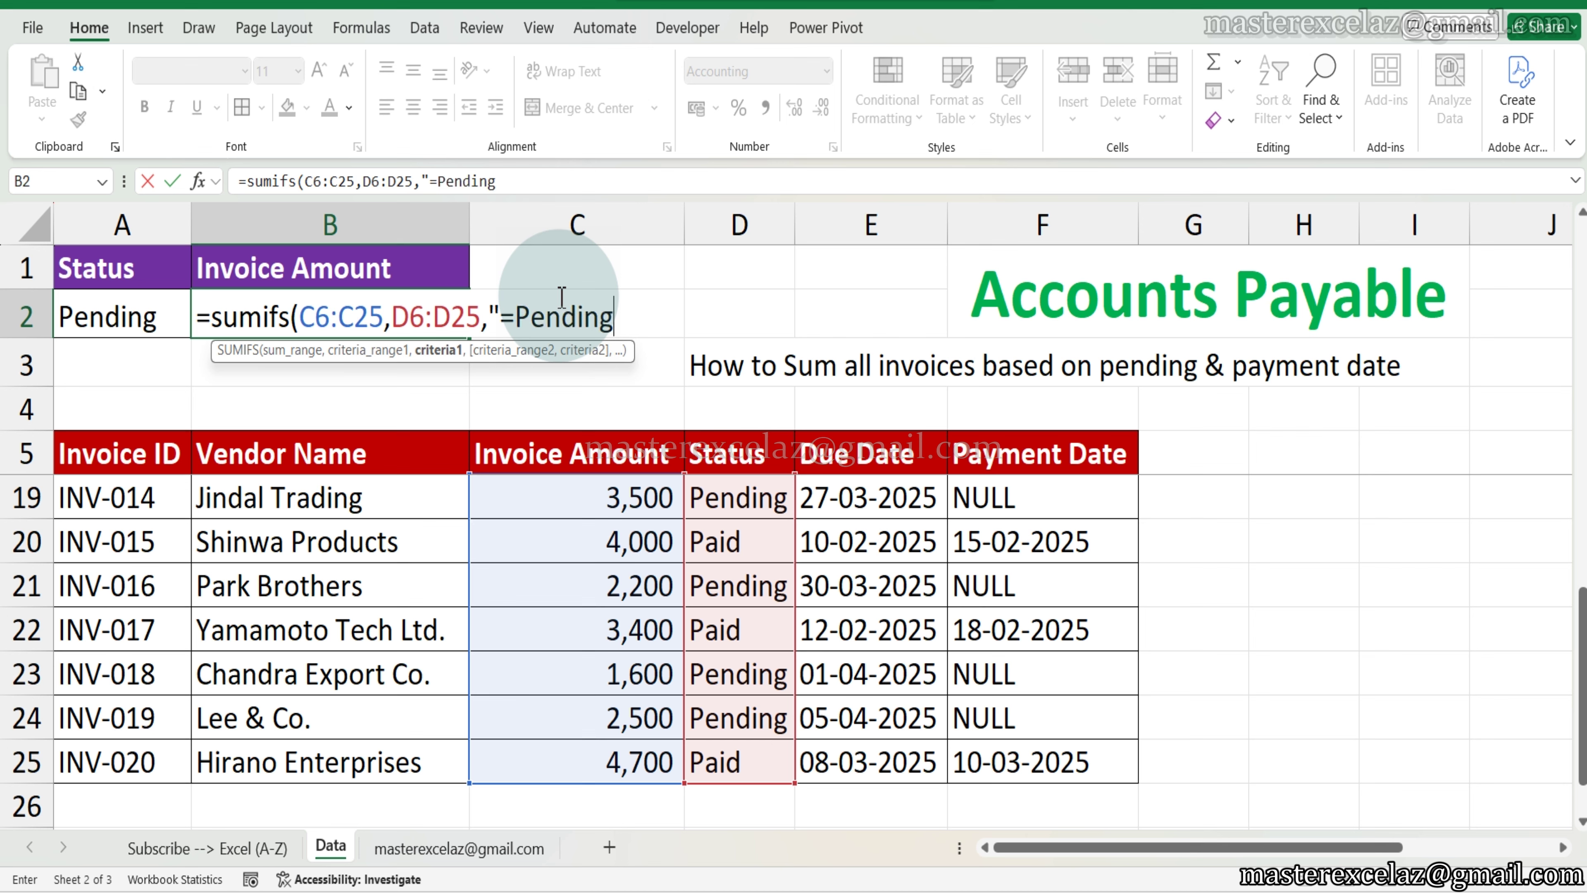
type("\",")
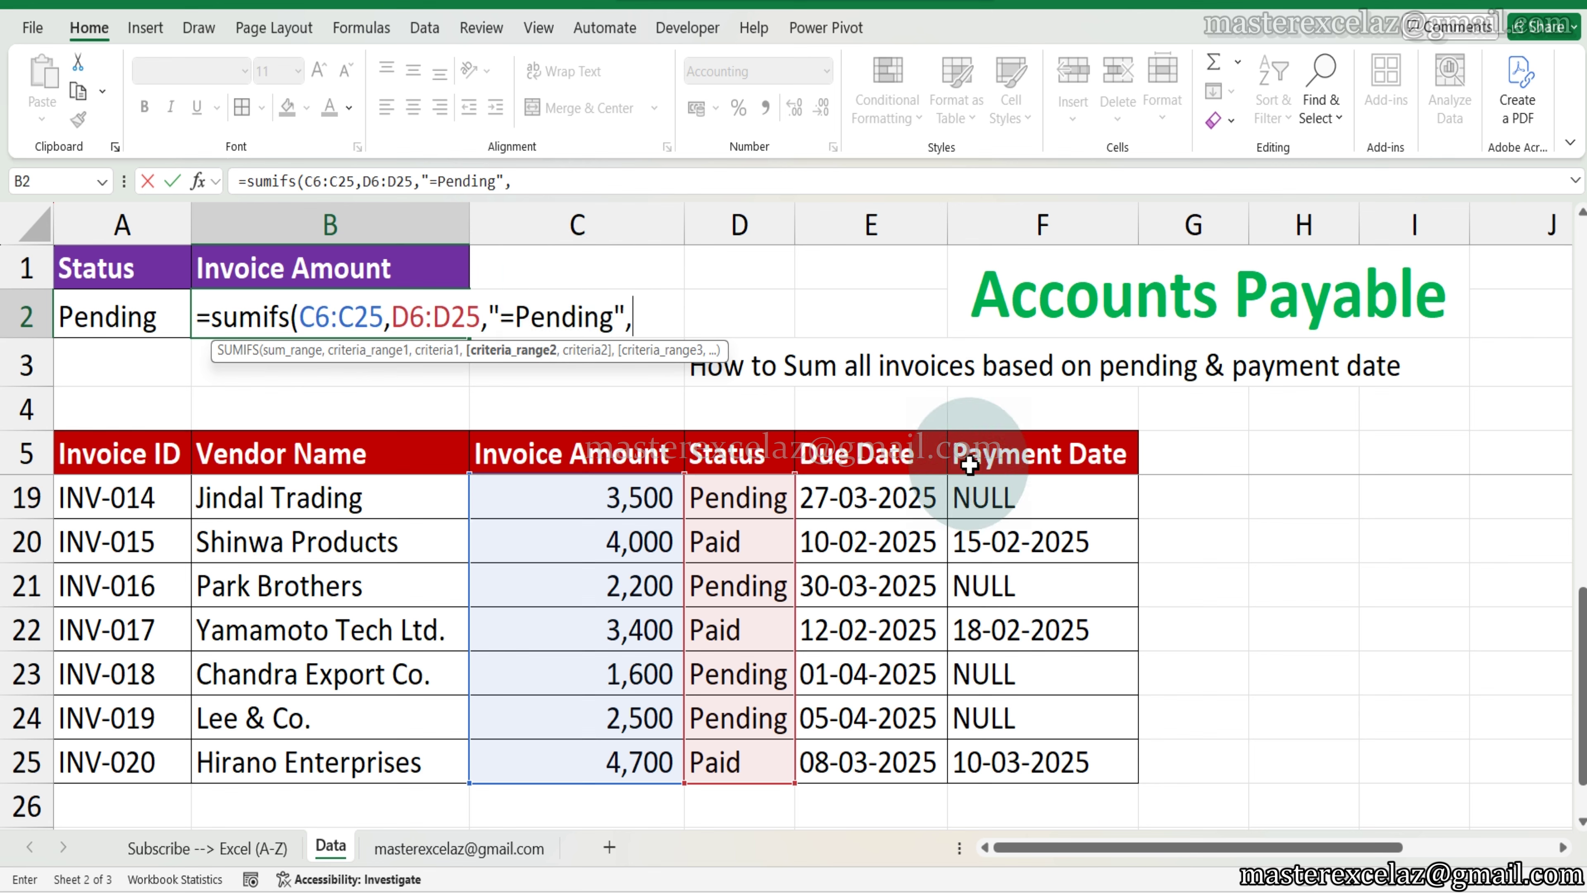
- Add the Payment Date range F6:F25 with the criterion "NULL" as the second condition, and complete the SUMIFS formula
left_click(1032, 456)
key("Down")
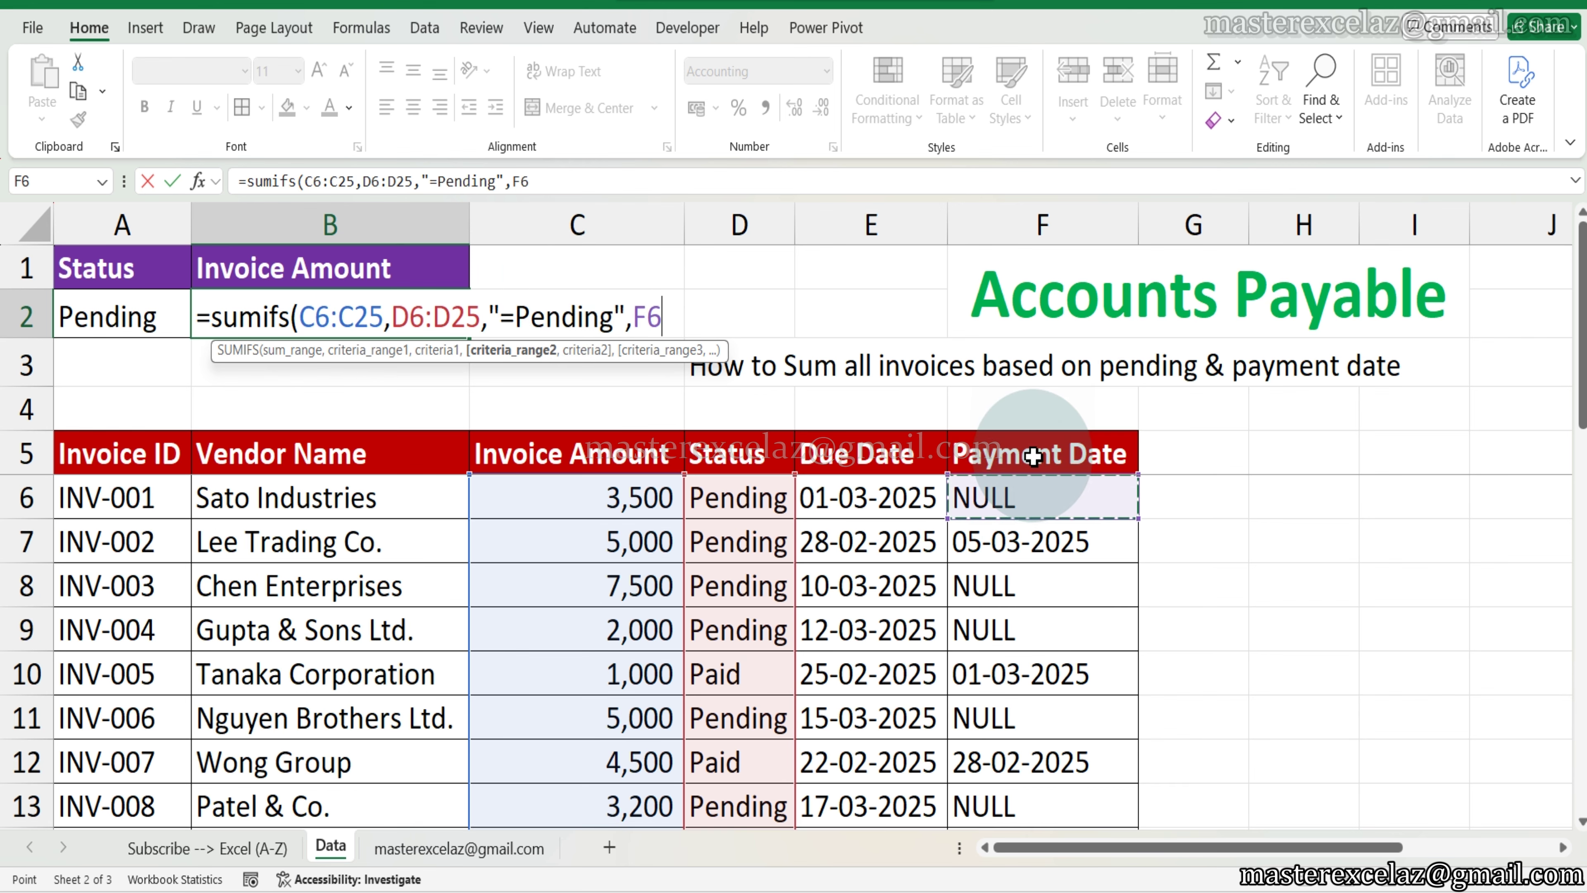
key("shift+Down")
key("shift+Down")
key("shift+Down")
key("shift+Down")
key("shift+Down")
key("shift+Down")
key("shift+Down")
key("shift+Down")
key("shift+Down")
key("shift+Down")
key("shift+Down")
key("shift+Down")
key("shift+Down")
key("shift+Down")
key("shift+Down")
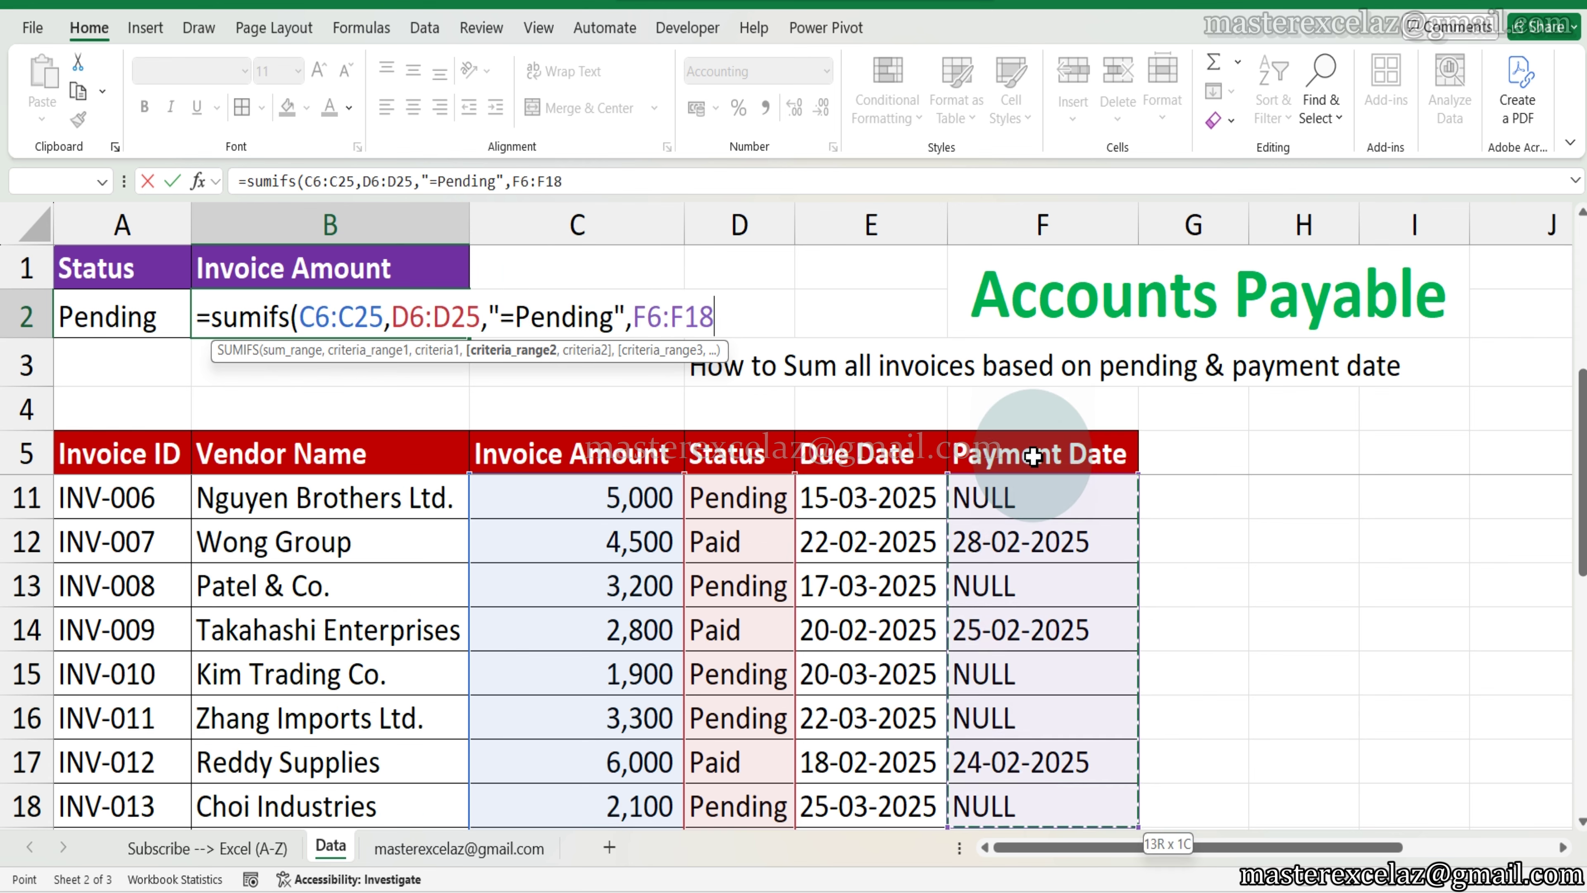
key("shift+Down")
key("shift+Down")
key("shift+Down")
key("shift+Down")
key("shift+Down")
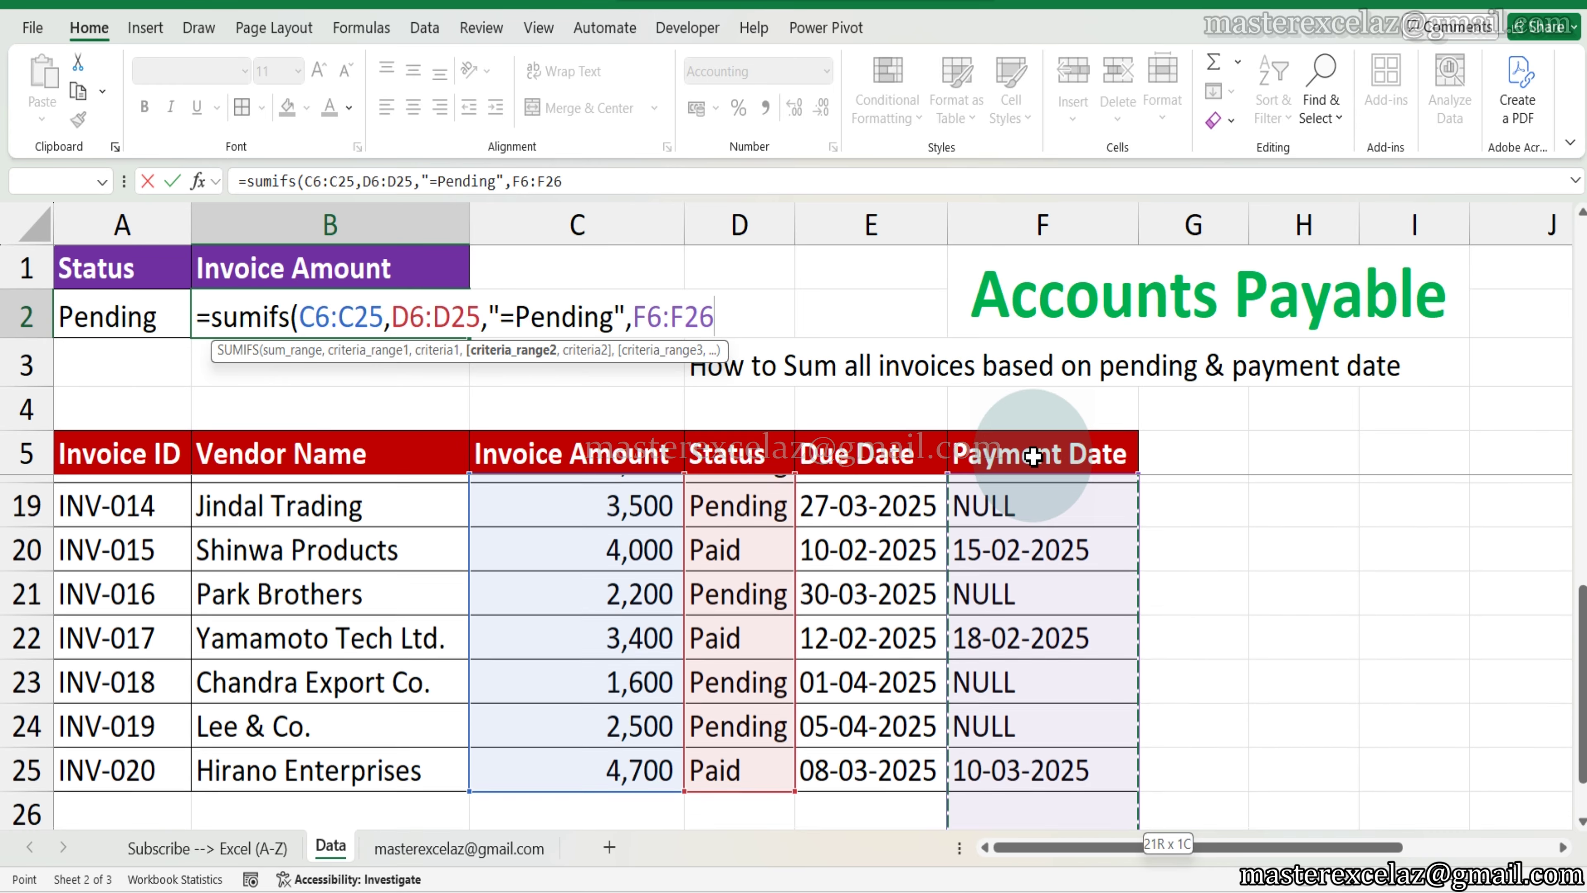
key("shift+Up")
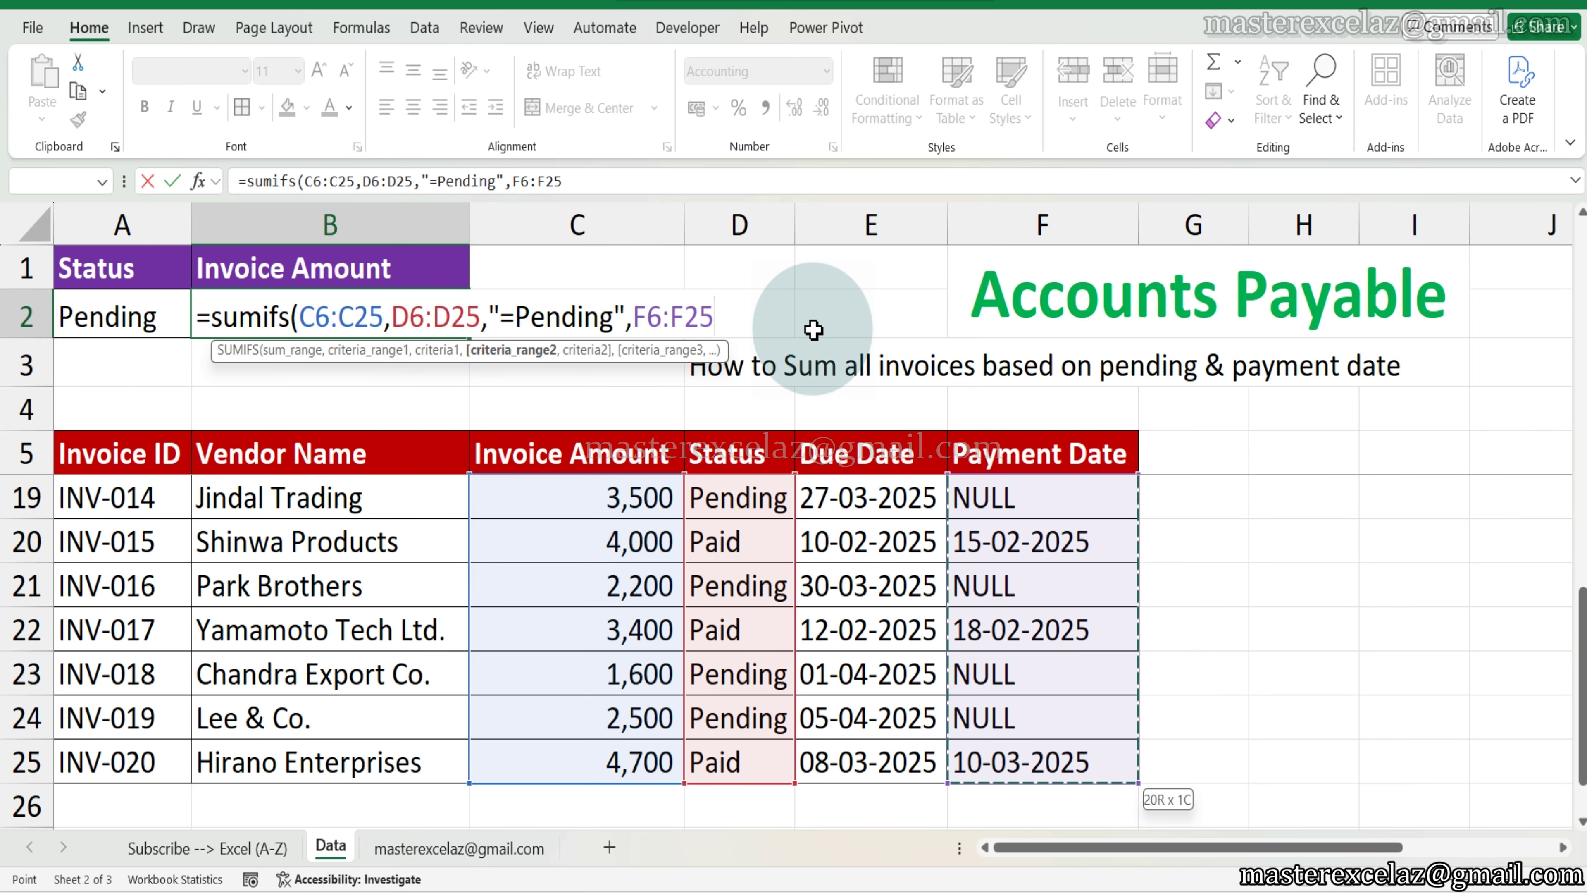
type(",\"NULL")
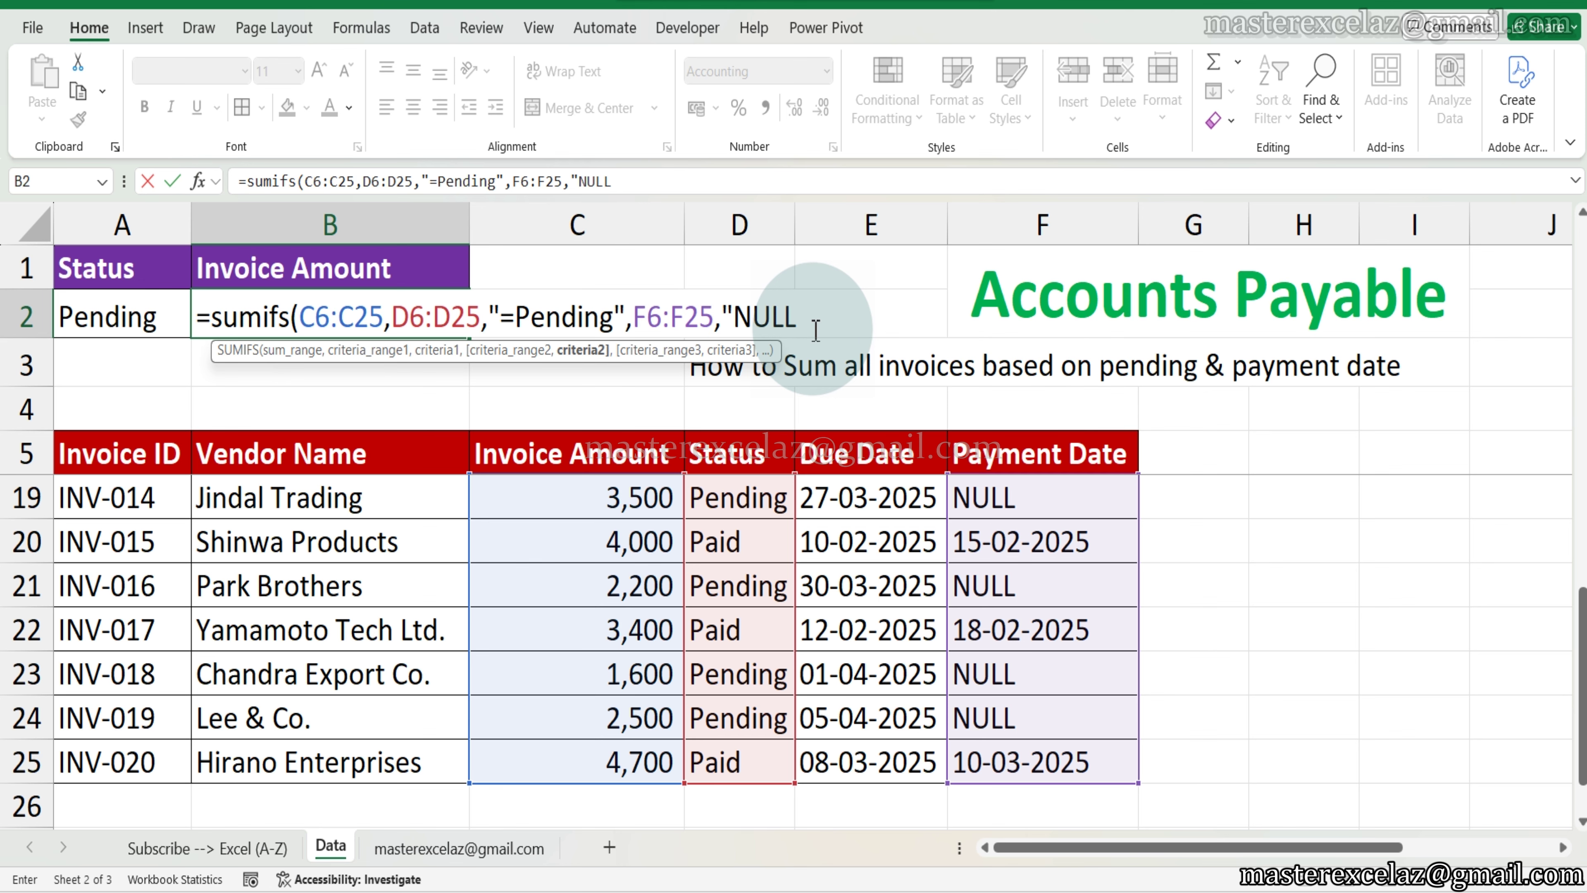
type("\")")
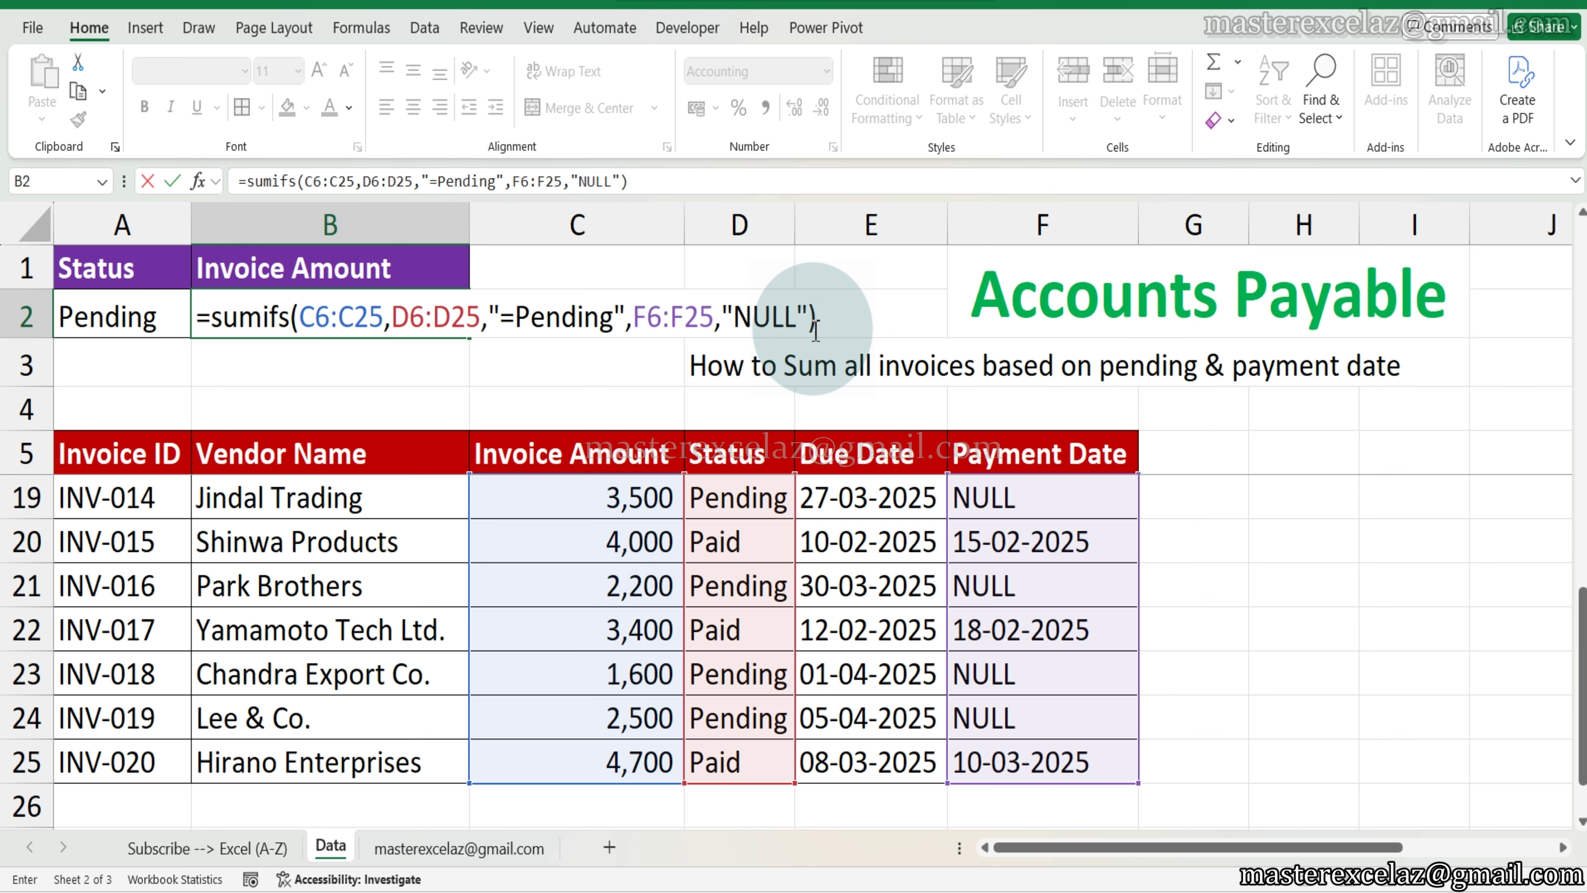
scroll(817, 330, "up", 4)
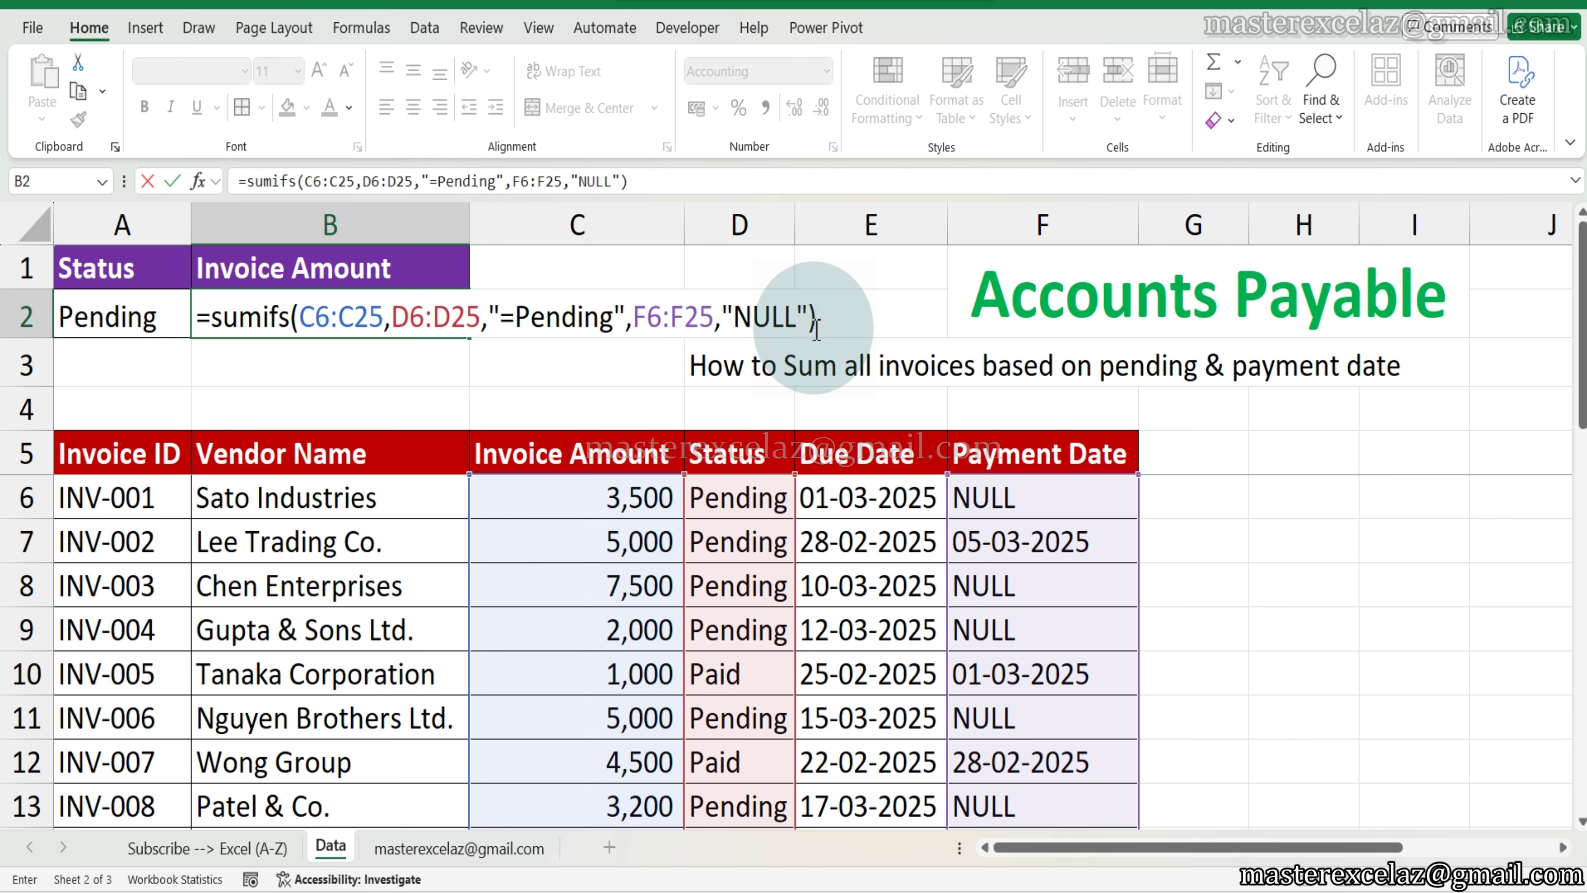
key("Return")
- Review the ranges and criteria of the SUMIFS formula in B2 without changing it
left_click(422, 312)
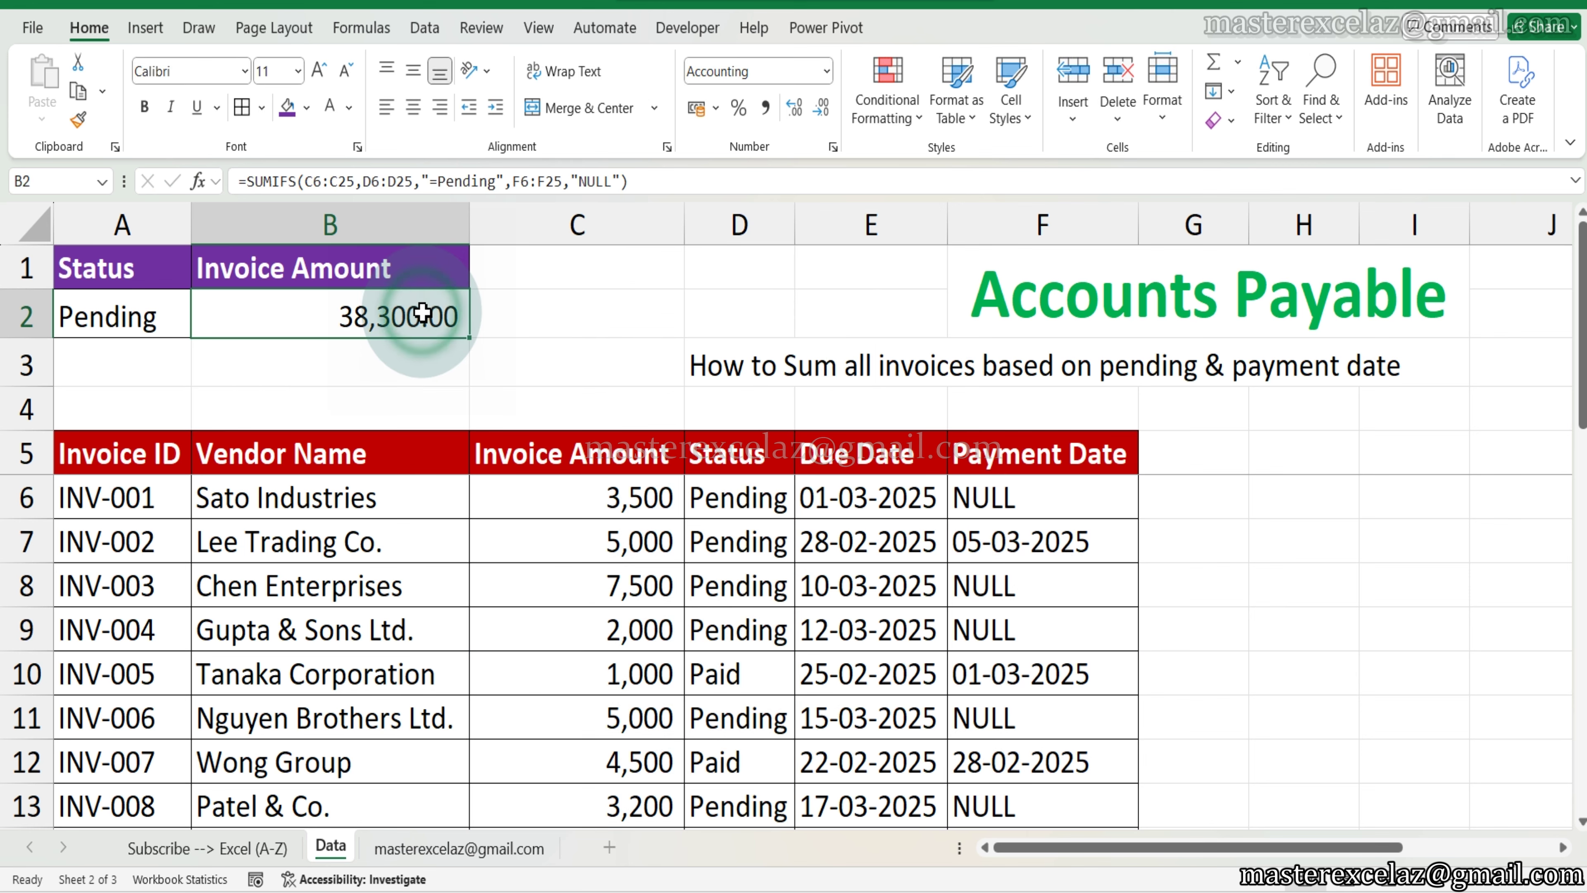
key("F2")
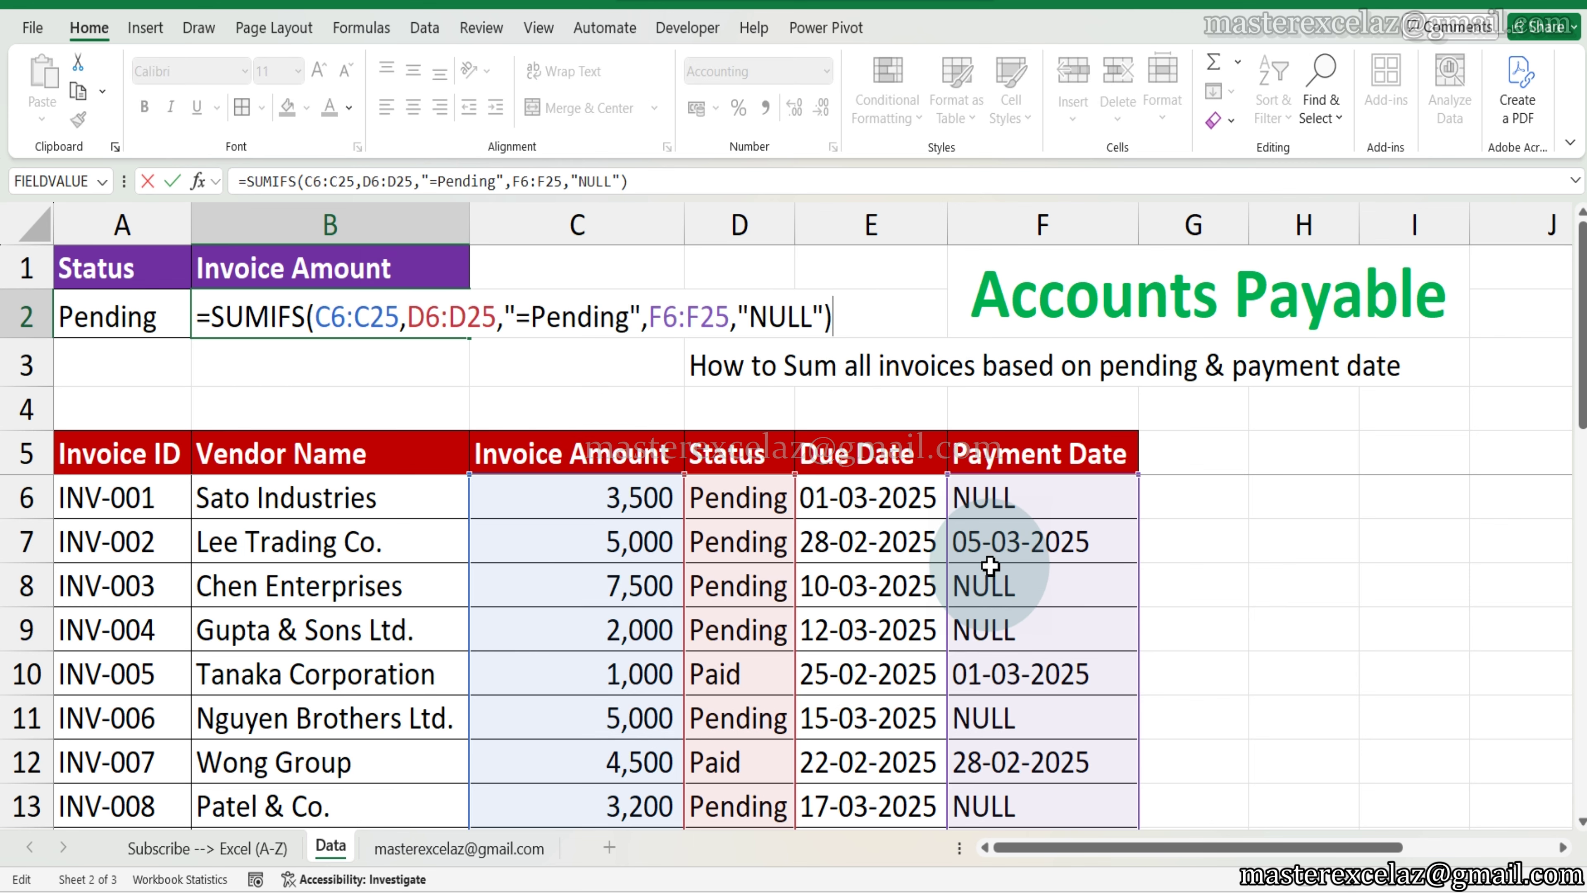
key("Escape")
- Turn on filtering for the whole invoice table, A5:F25
left_click(722, 463)
key("ctrl+Left")
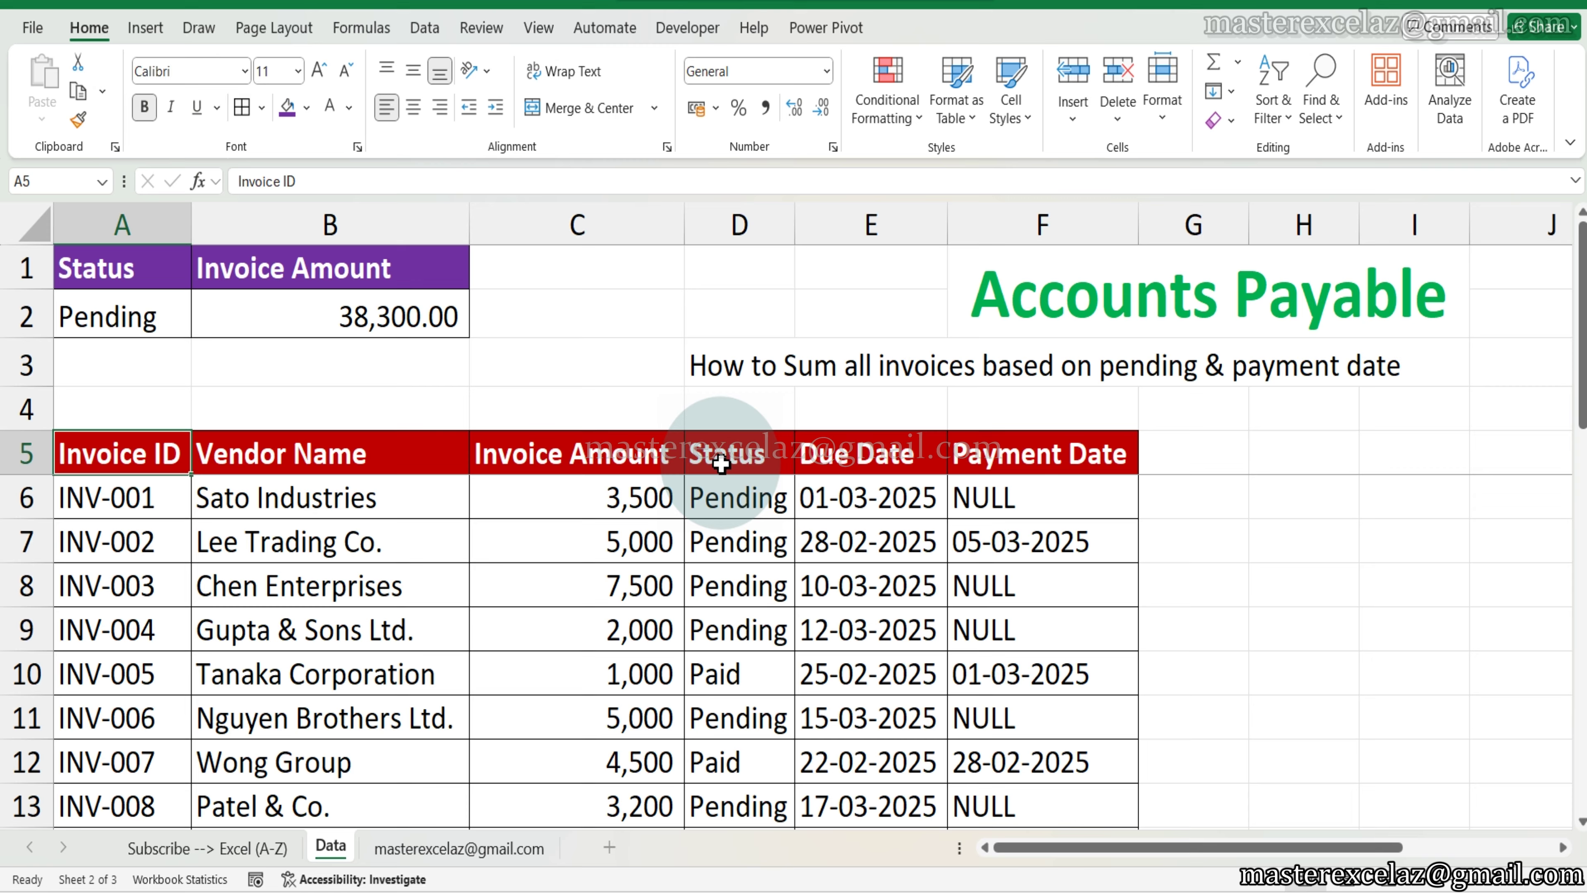
key("ctrl+shift+Right")
key("ctrl+shift+Down")
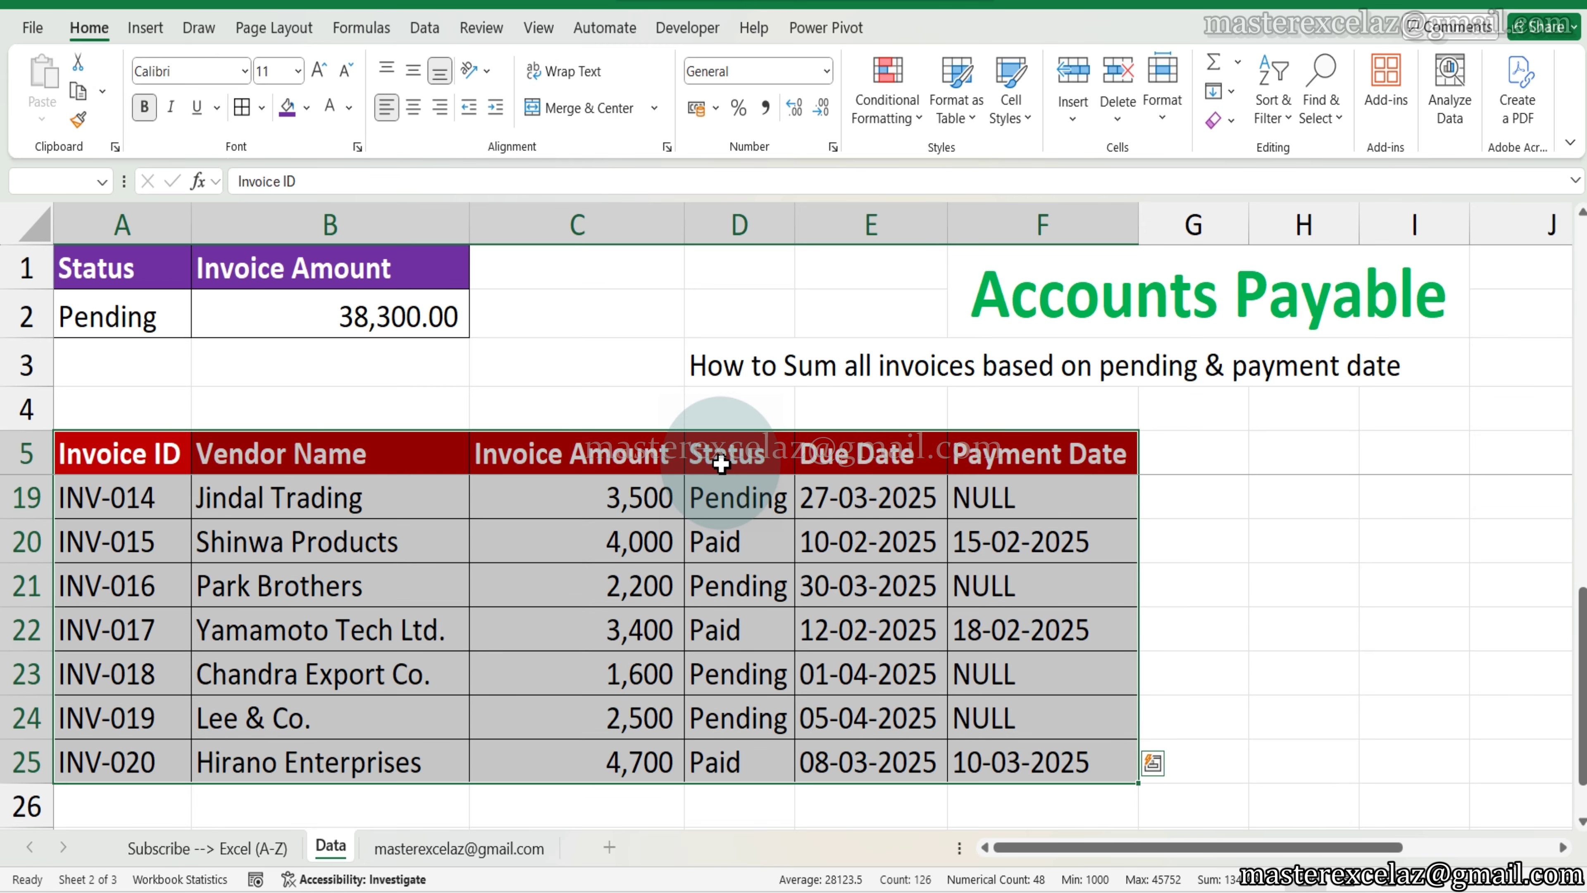
key("alt+a")
key("t")
- Filter the Status column to show only Pending invoices
left_click(758, 463)
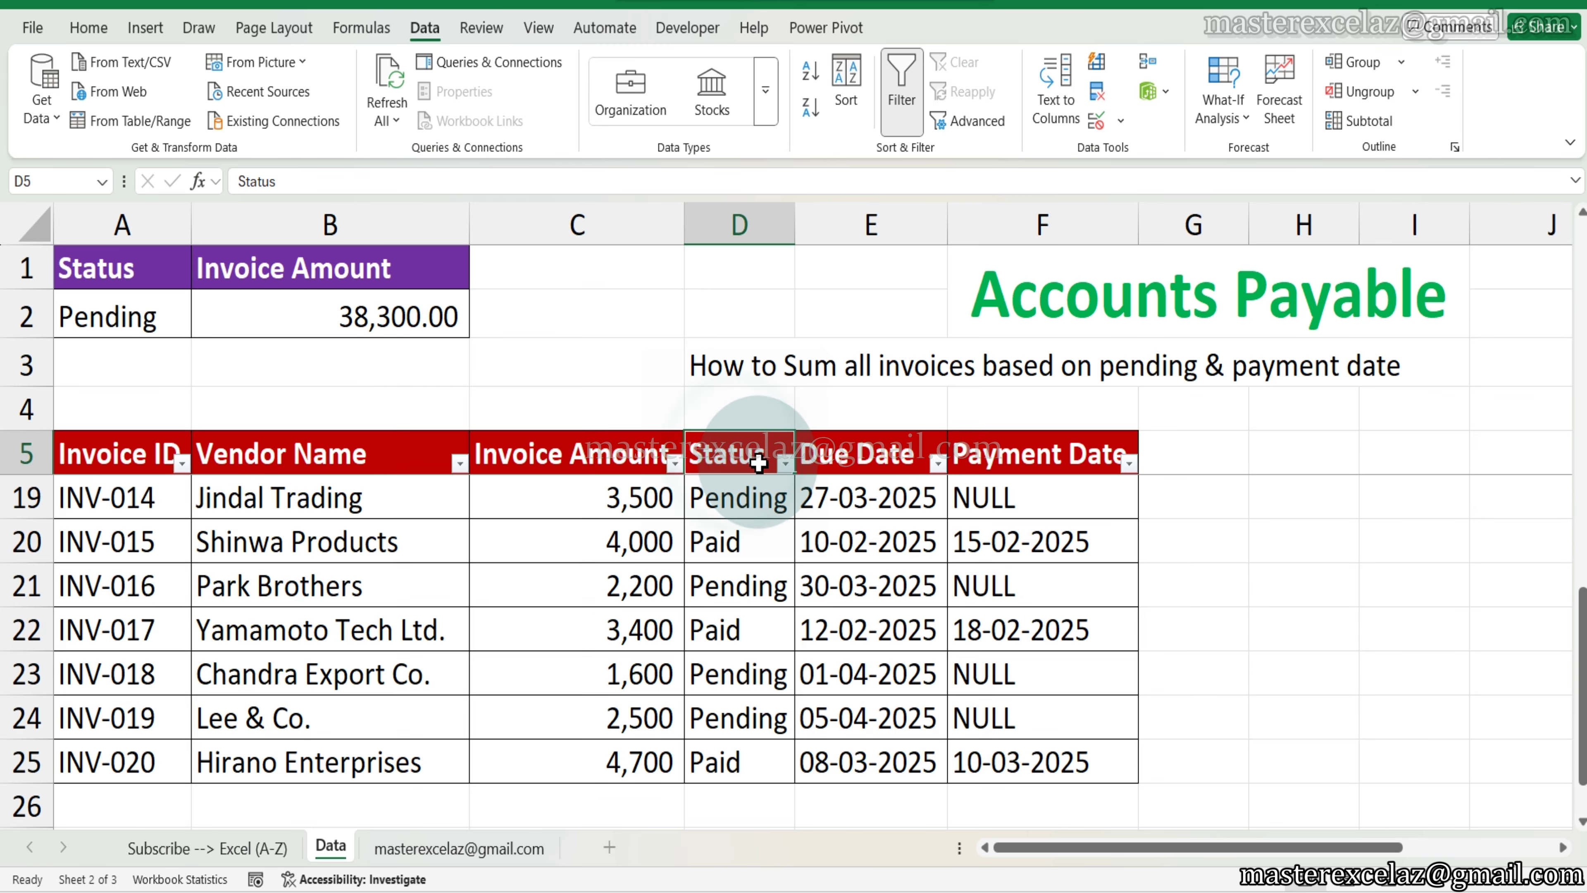
key("alt+Down")
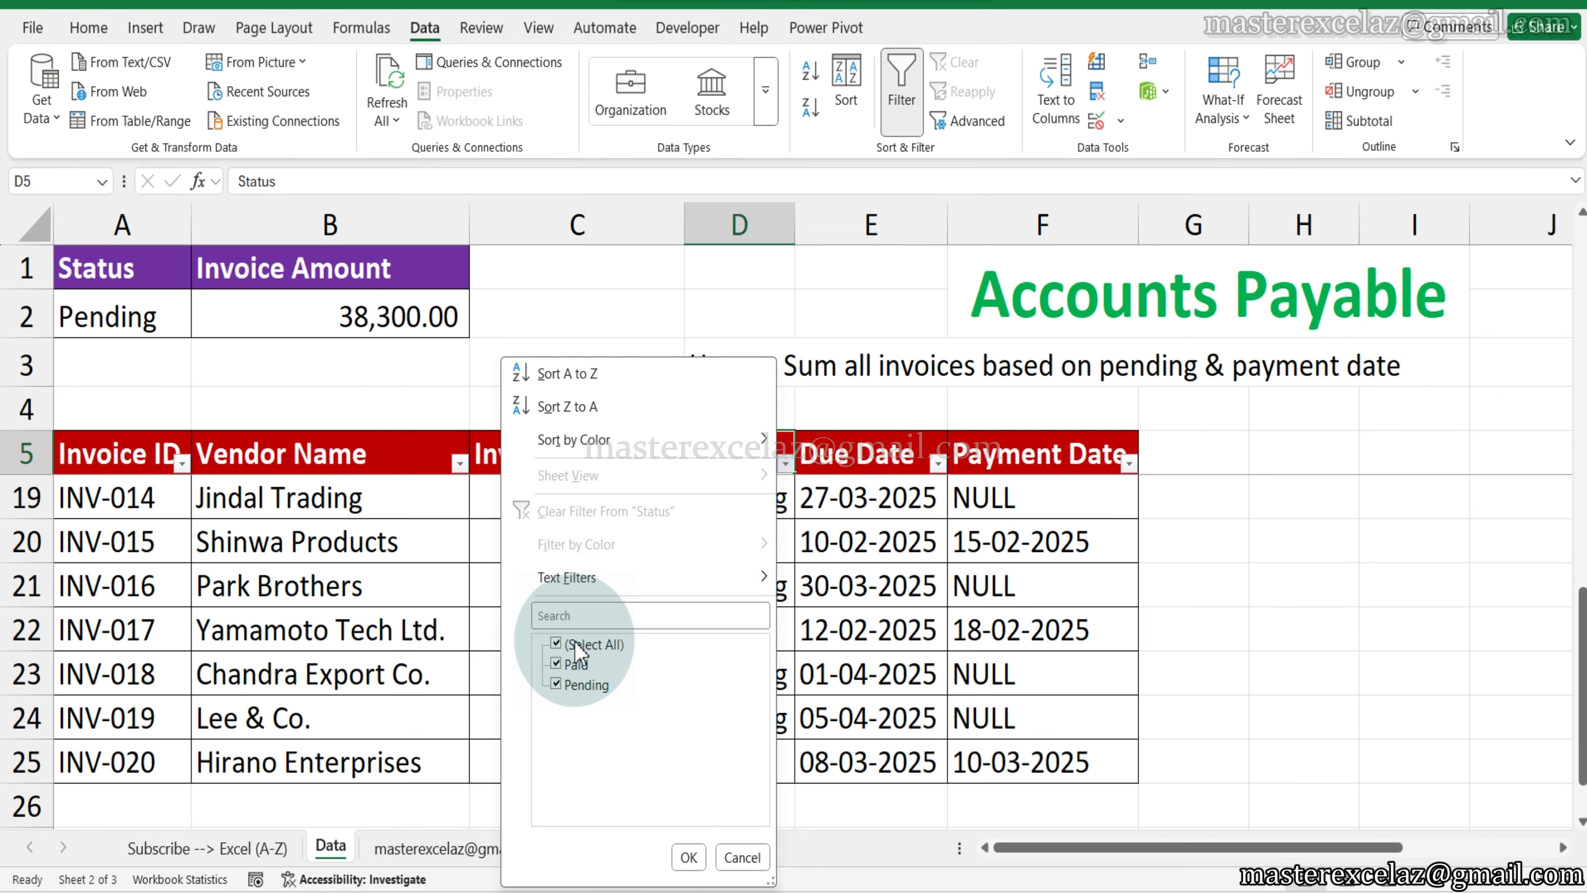
left_click(557, 644)
left_click(556, 684)
left_click(688, 857)
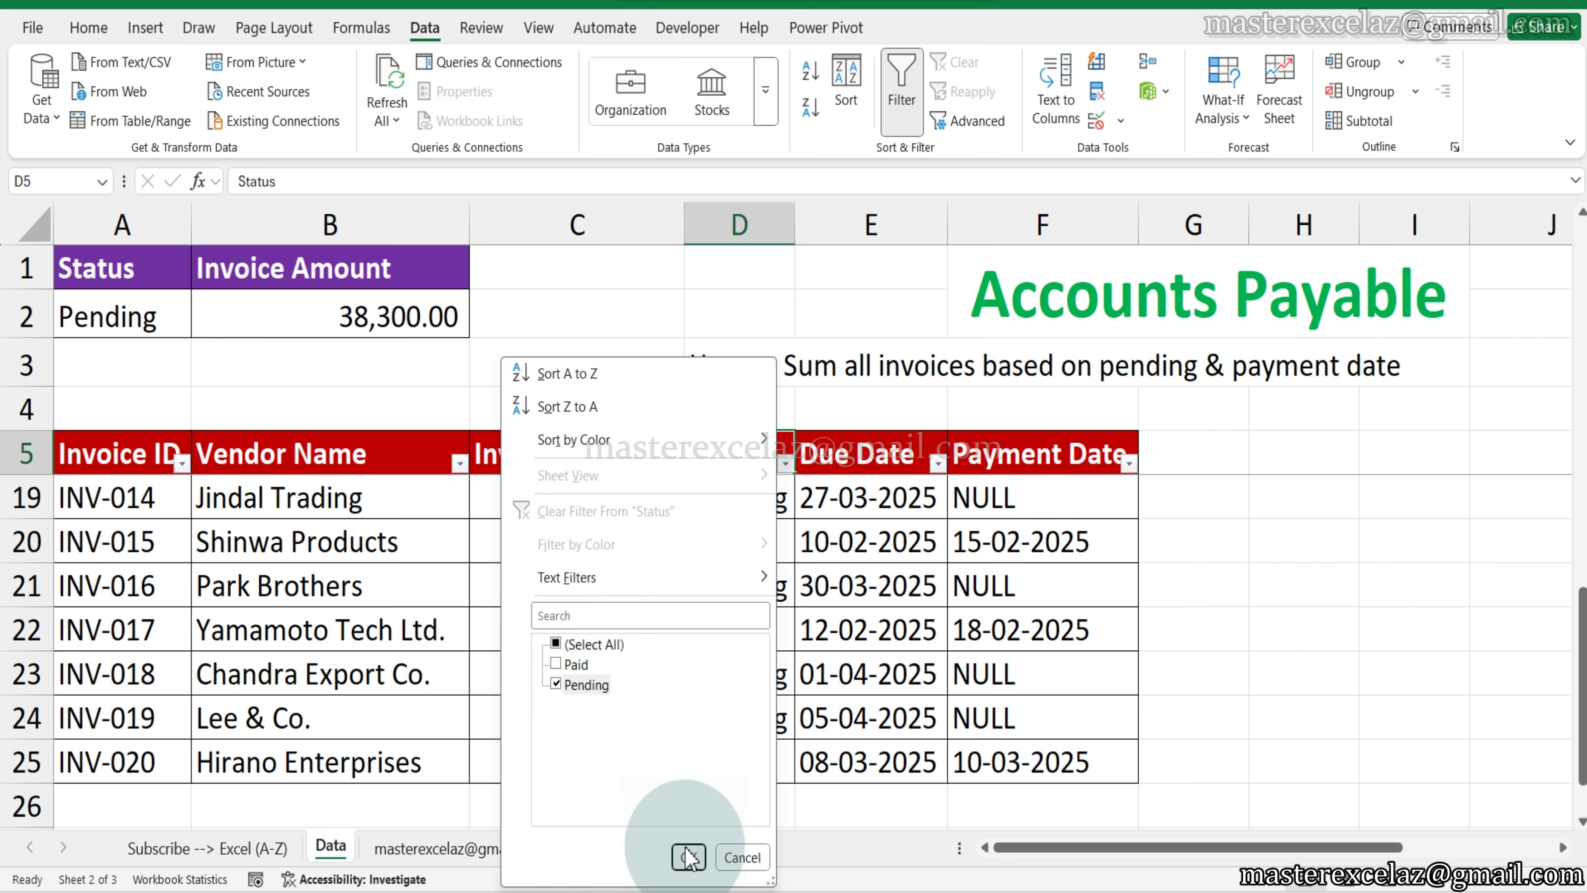
- Select all the filtered invoice amounts from C6 down and compare their sum with the total in B2
key("Down")
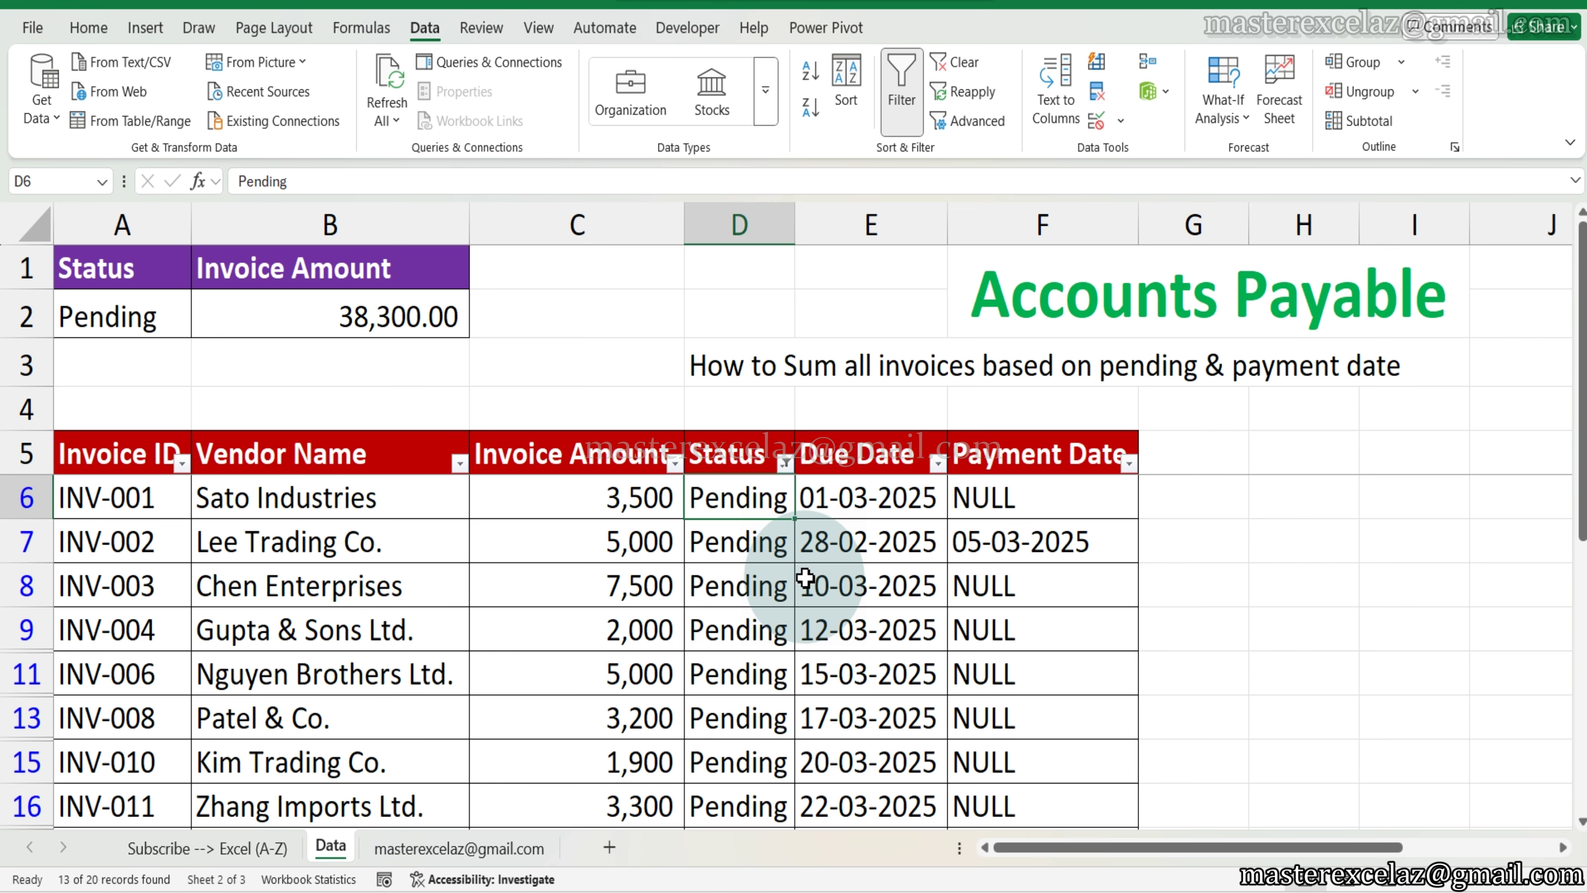
left_click(649, 508)
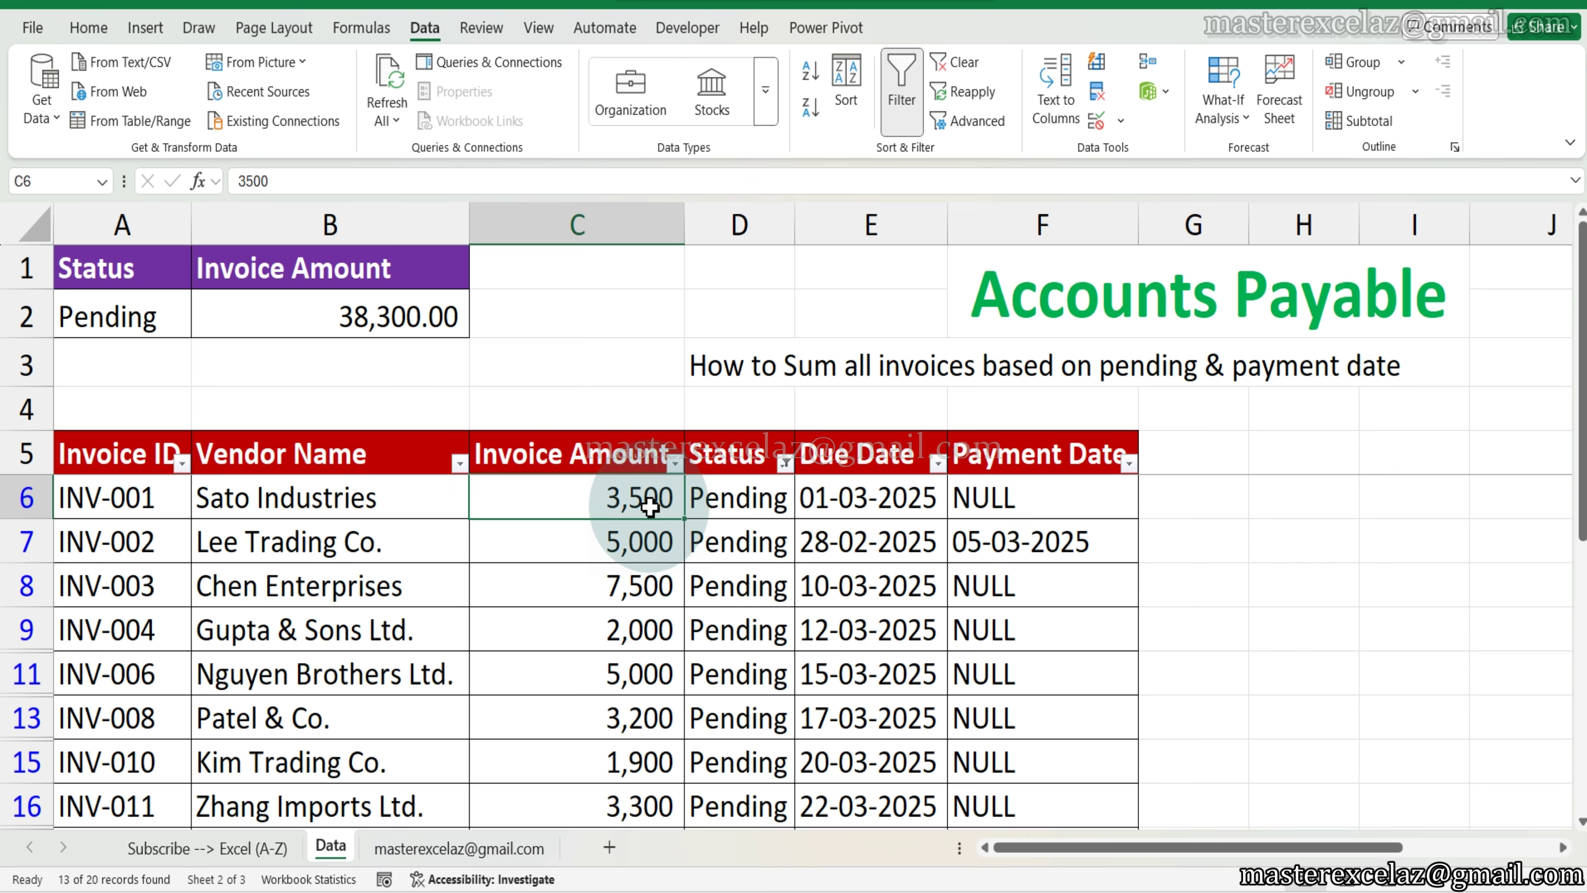
key("ctrl+shift+Down")
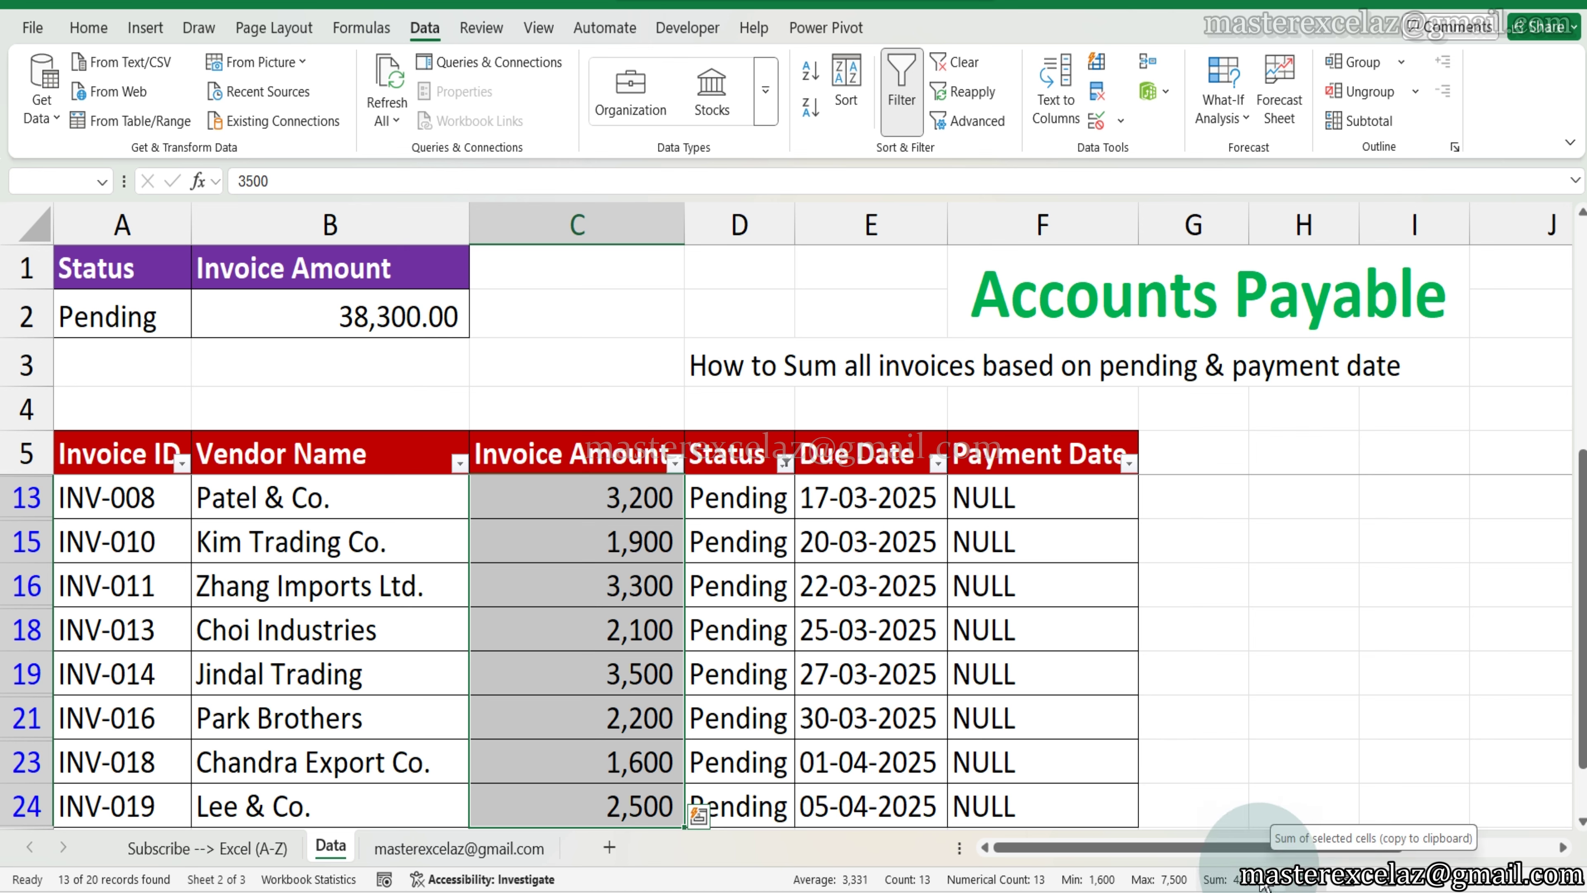
left_click(378, 326)
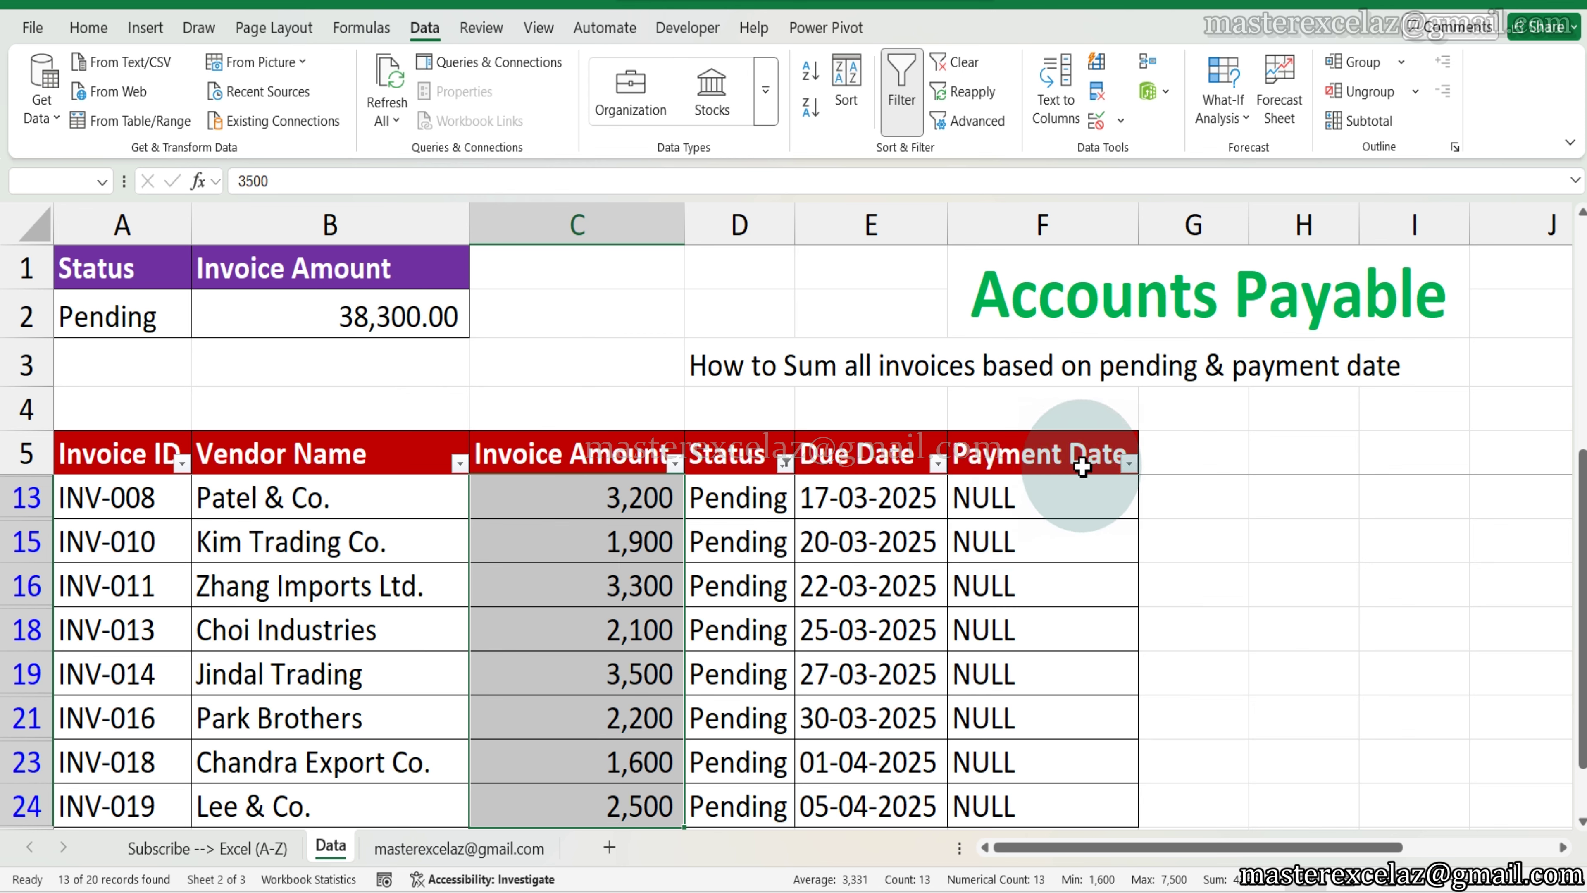
- Filter the Payment Date column to show only the NULL entries
left_click(1082, 465)
left_click(1128, 463)
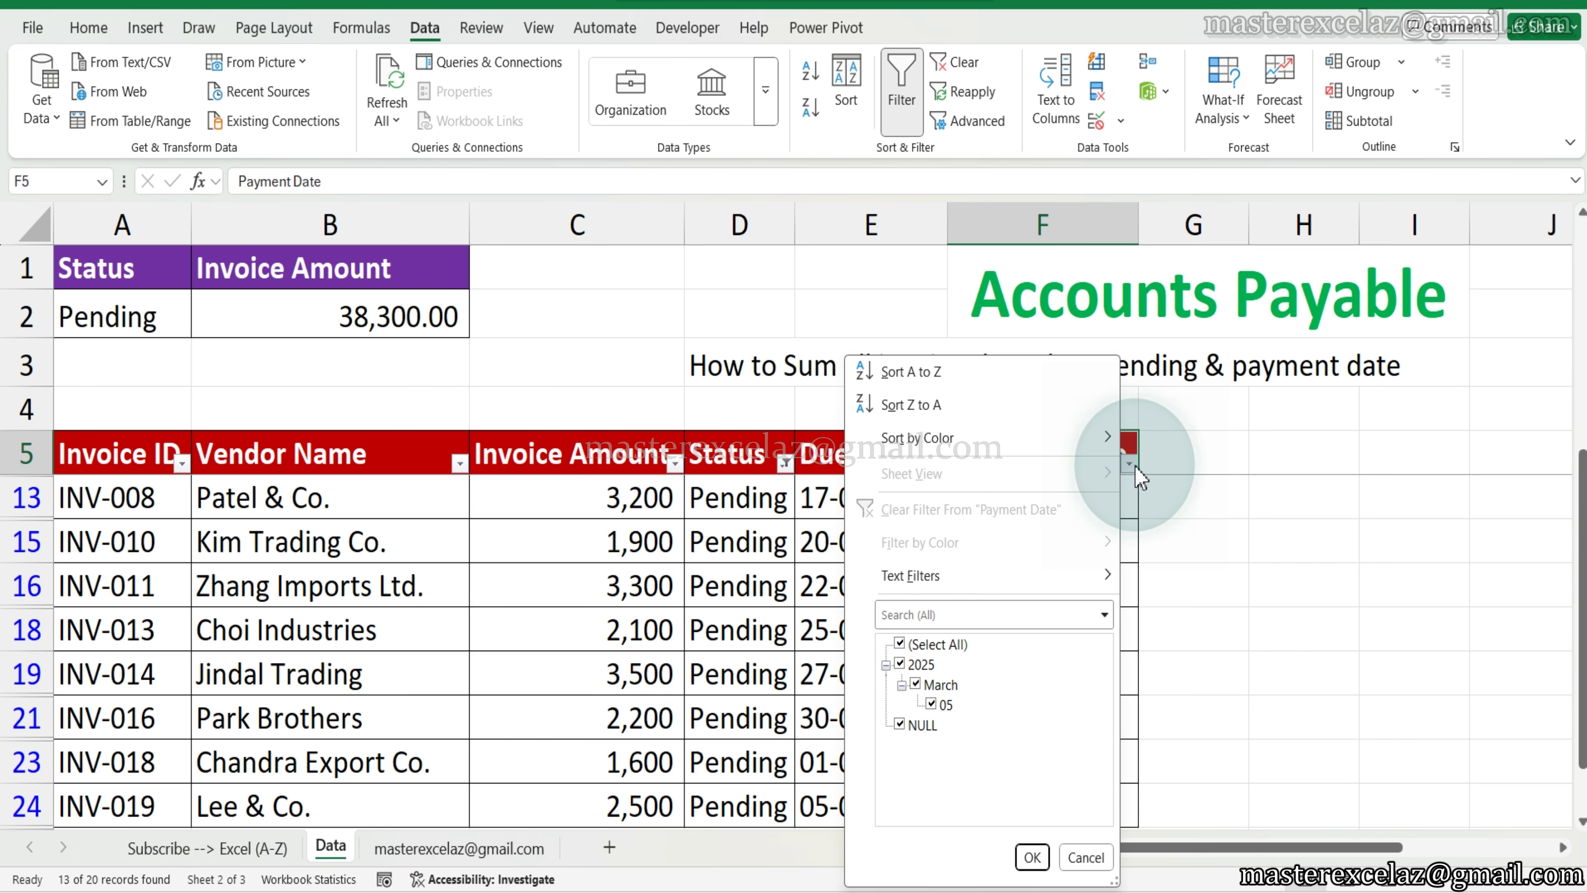
left_click(899, 643)
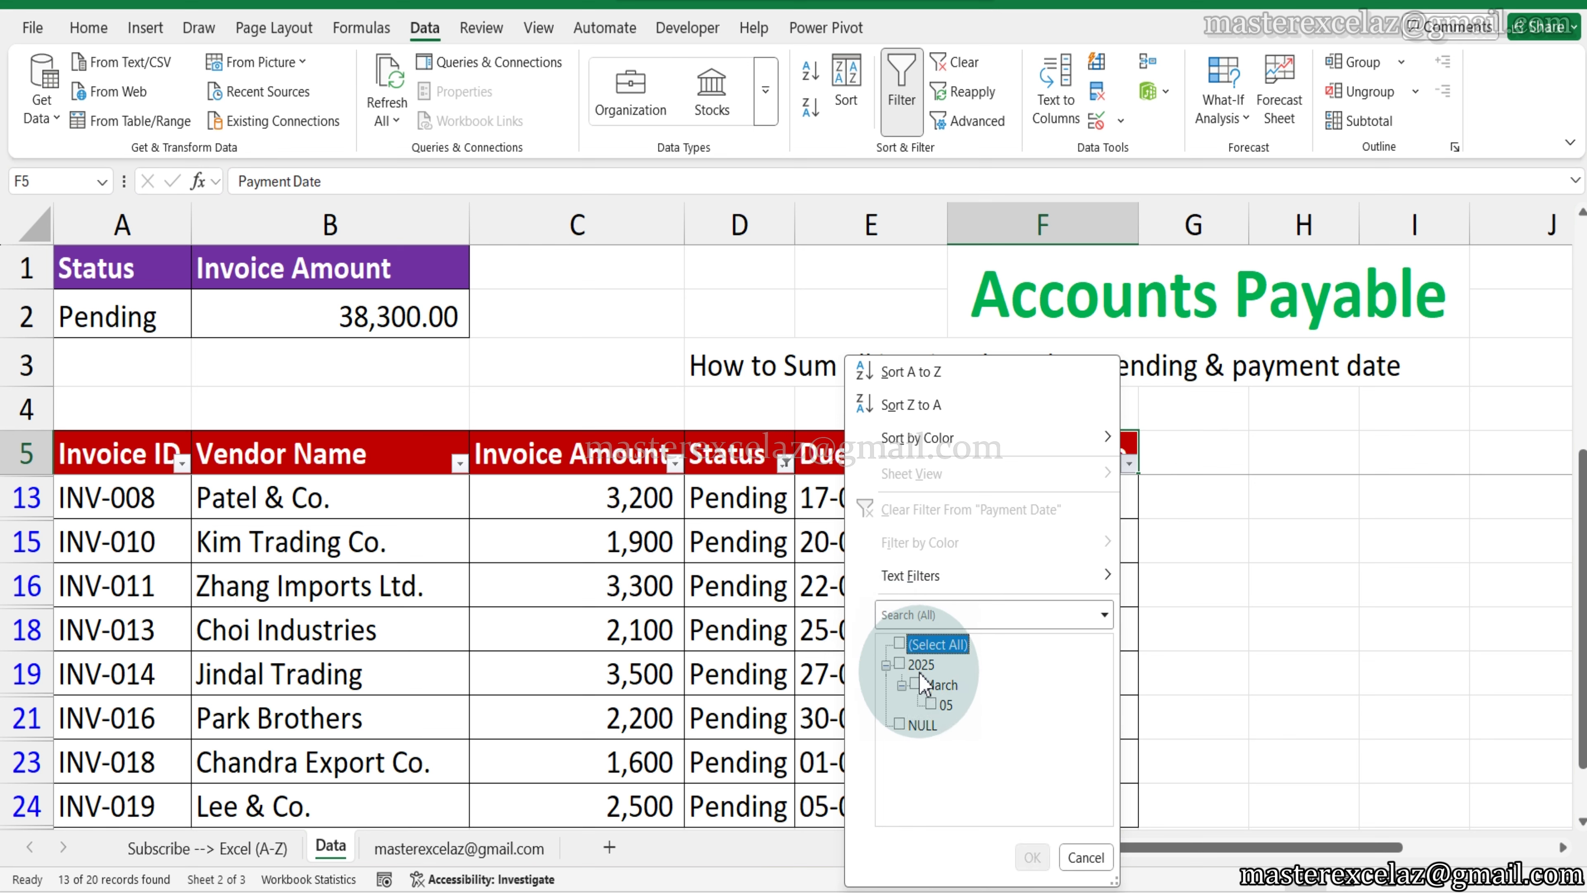
left_click(900, 724)
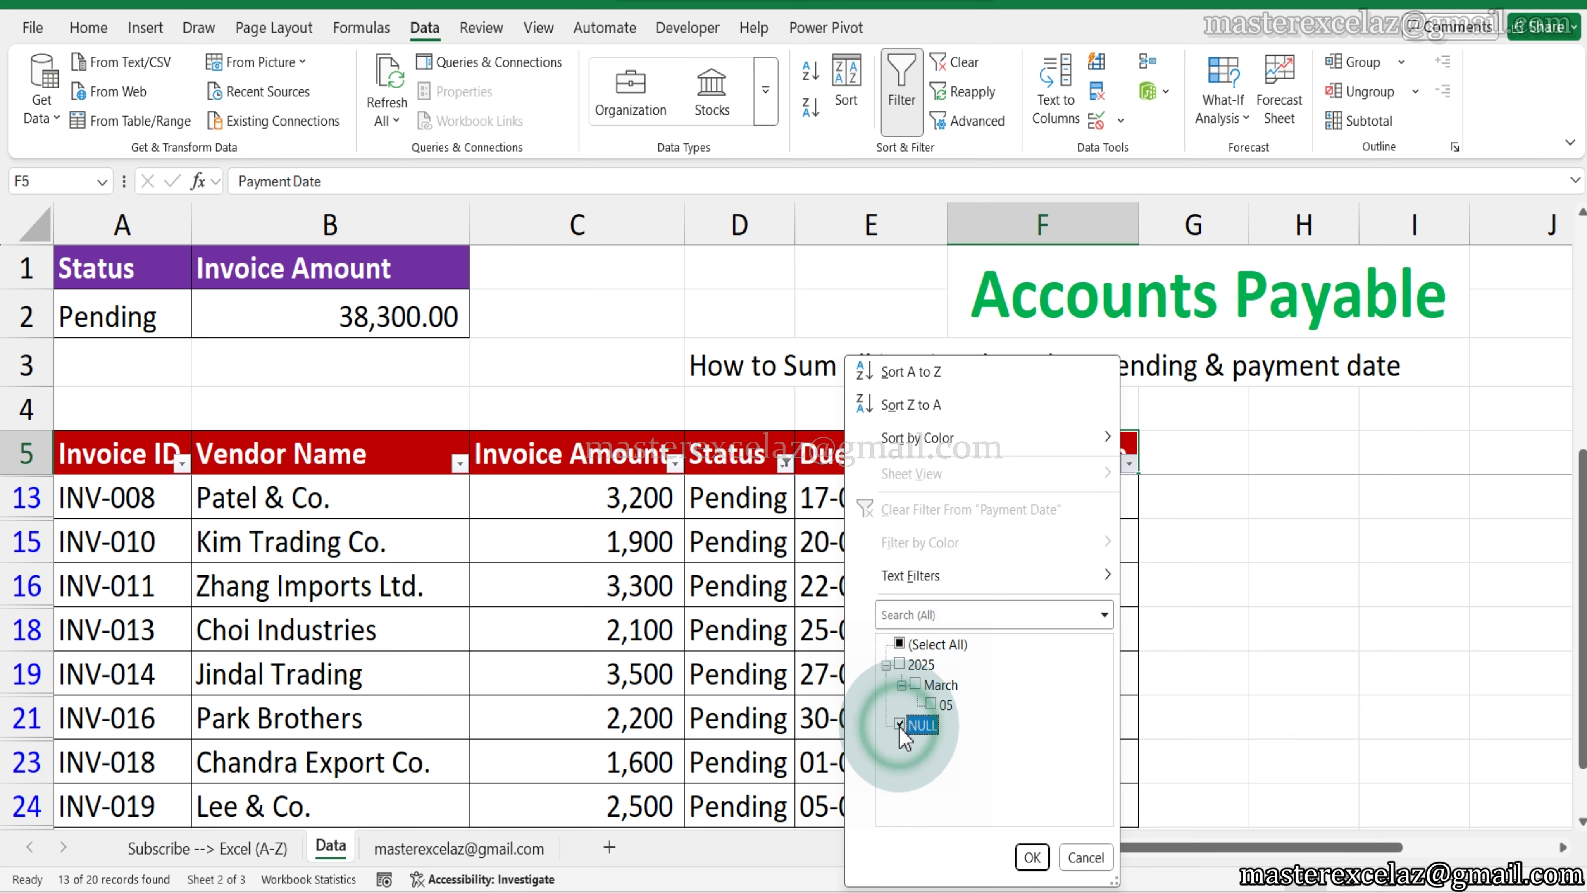
left_click(1032, 858)
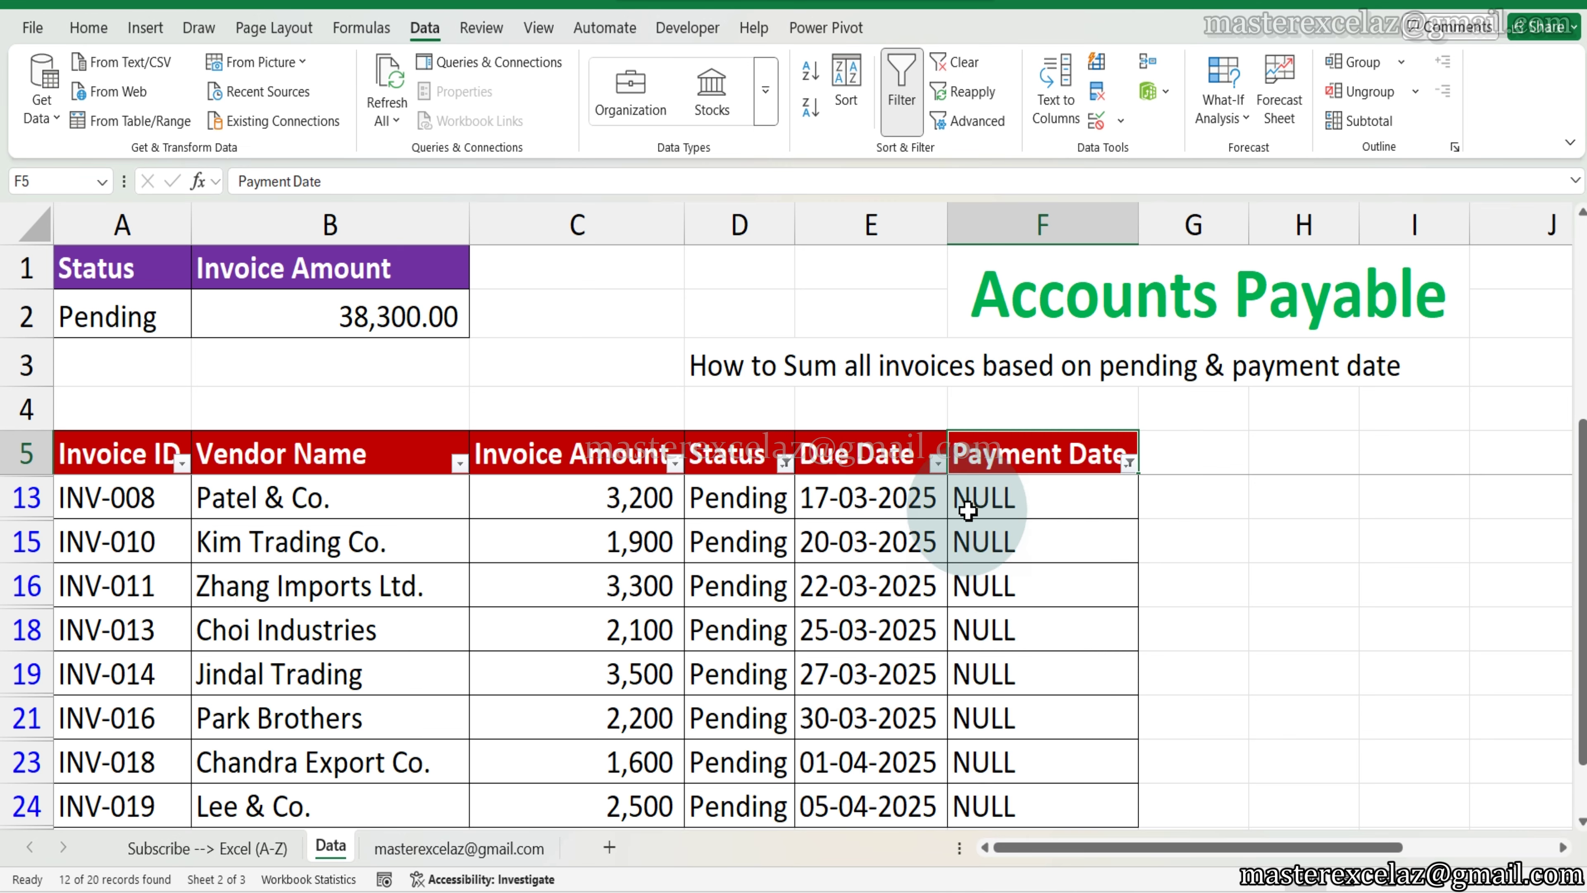
- Select all the visible invoice amounts below the header in column C and compare their sum with the SUMIFS total in B2
left_click(634, 488)
key("Up")
key("Up")
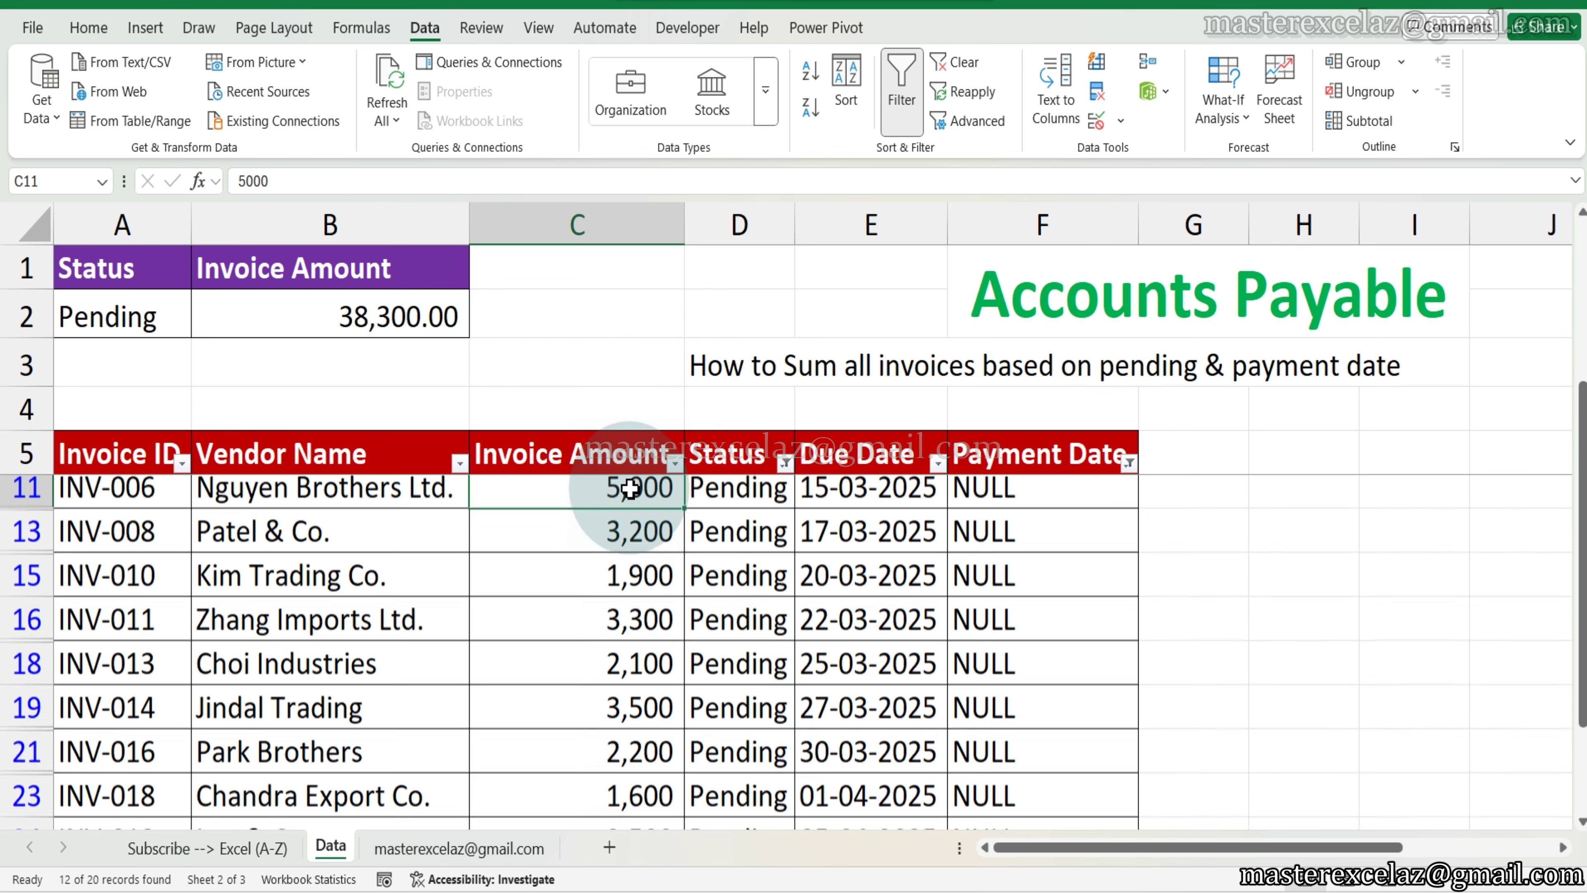
key("Down")
key("ctrl+Up")
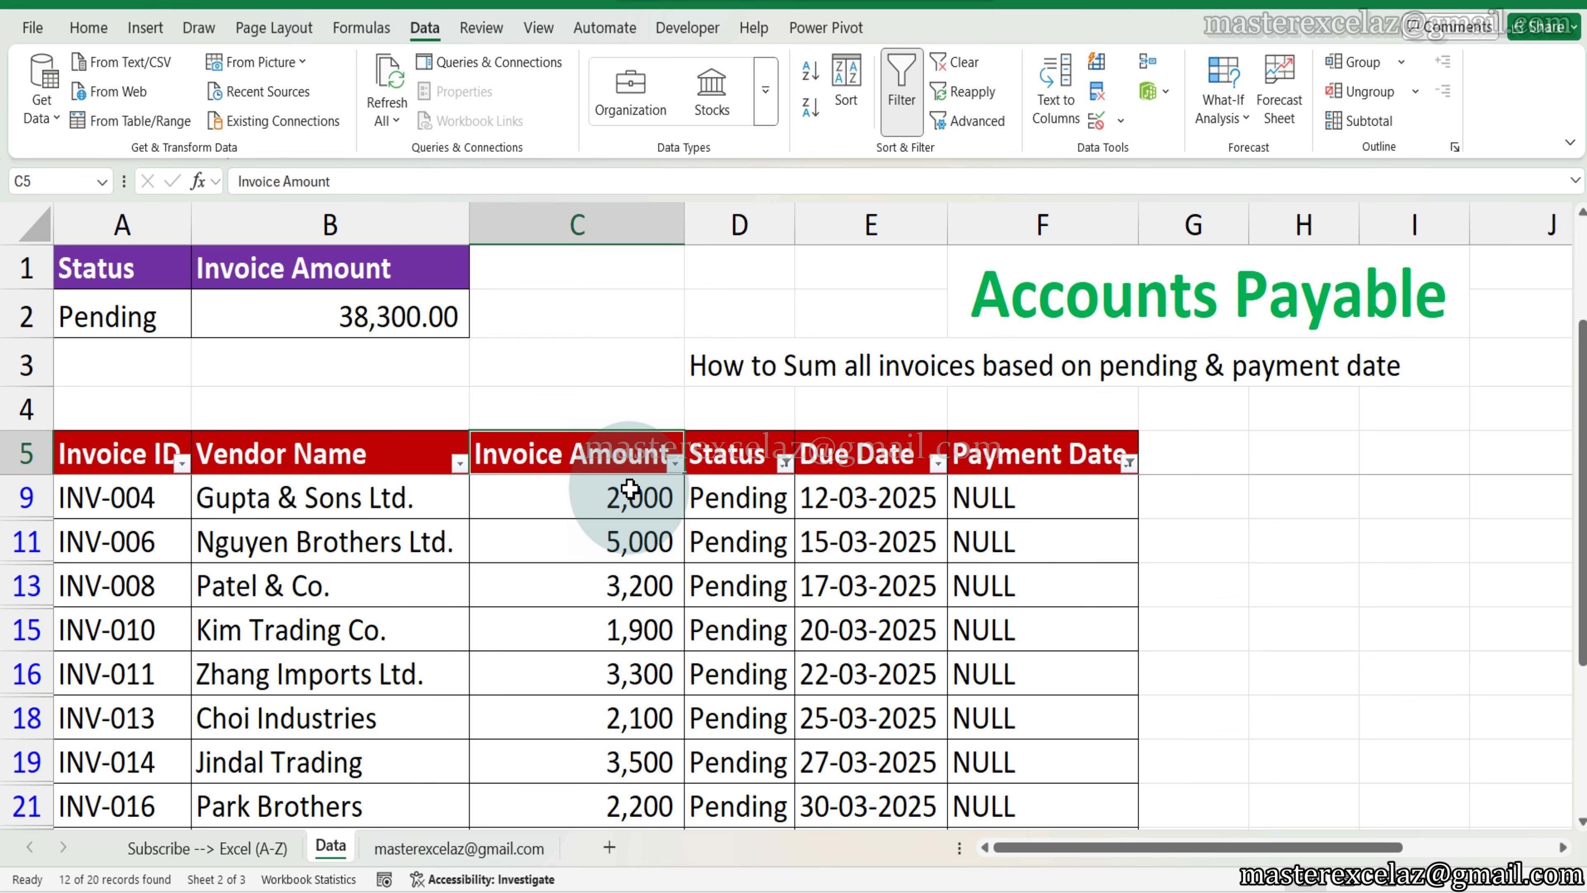
key("Down")
key("ctrl+shift+Down")
scroll(630, 488, "down", 3)
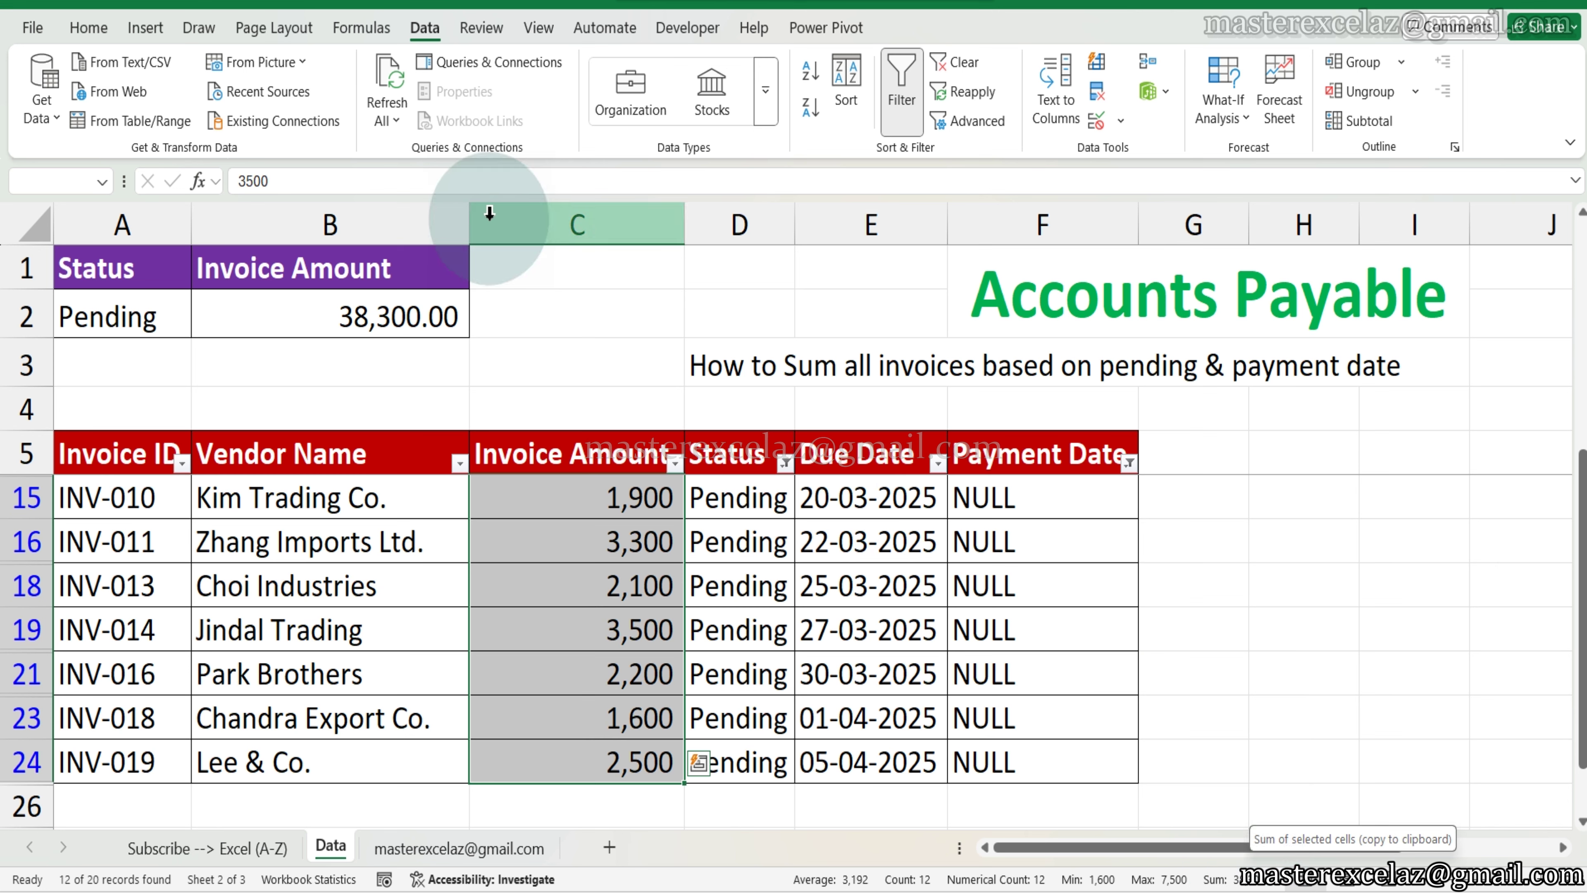
left_click(387, 325)
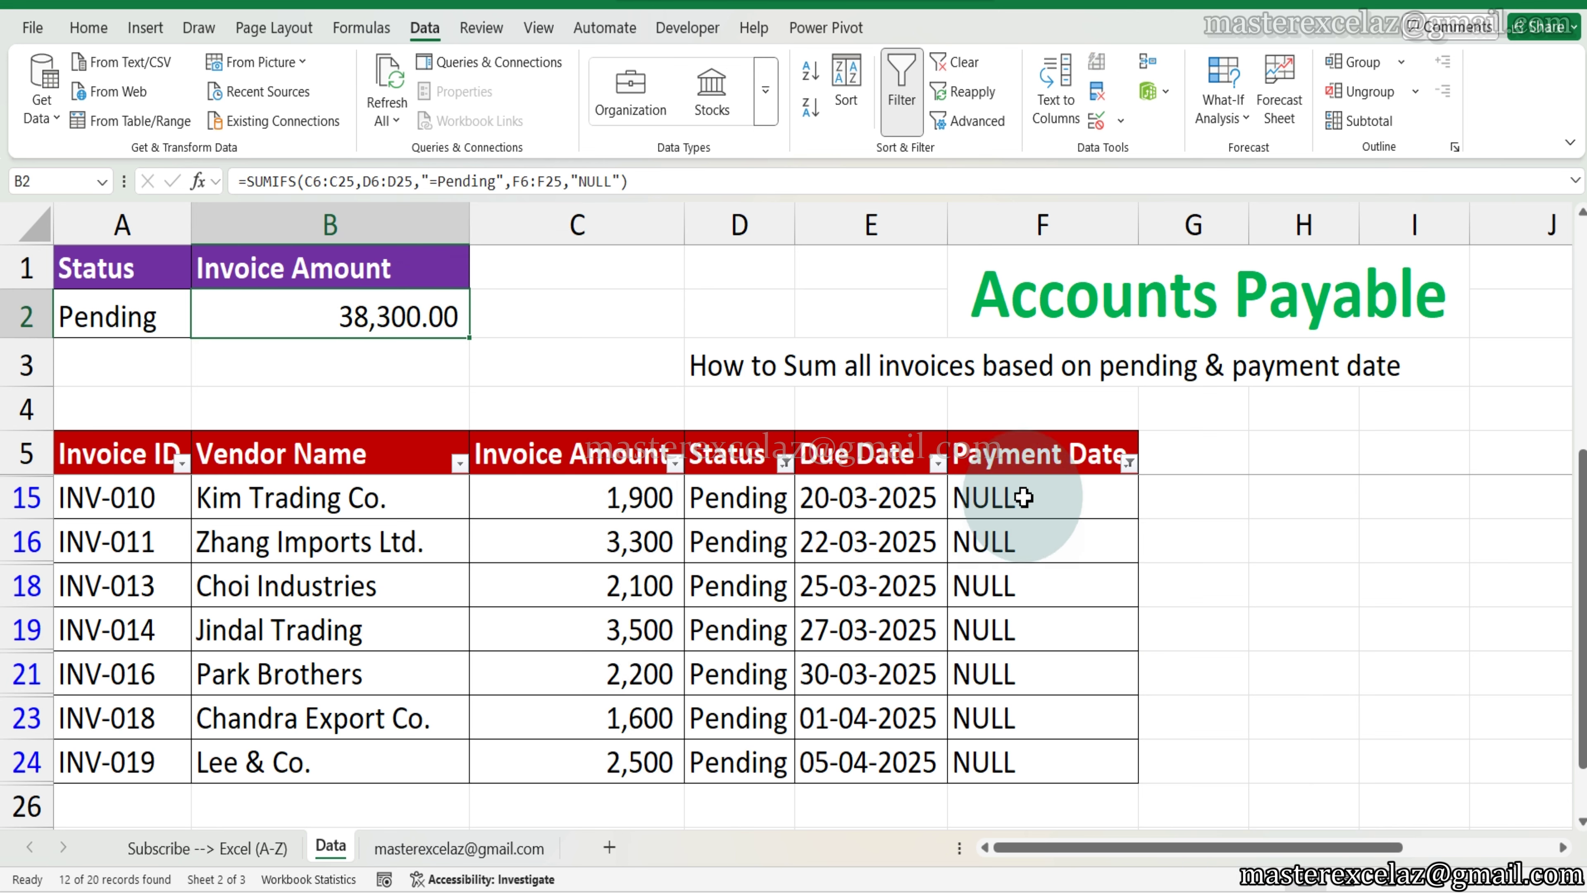
left_click(1009, 457)
key("alt+a")
key("c")
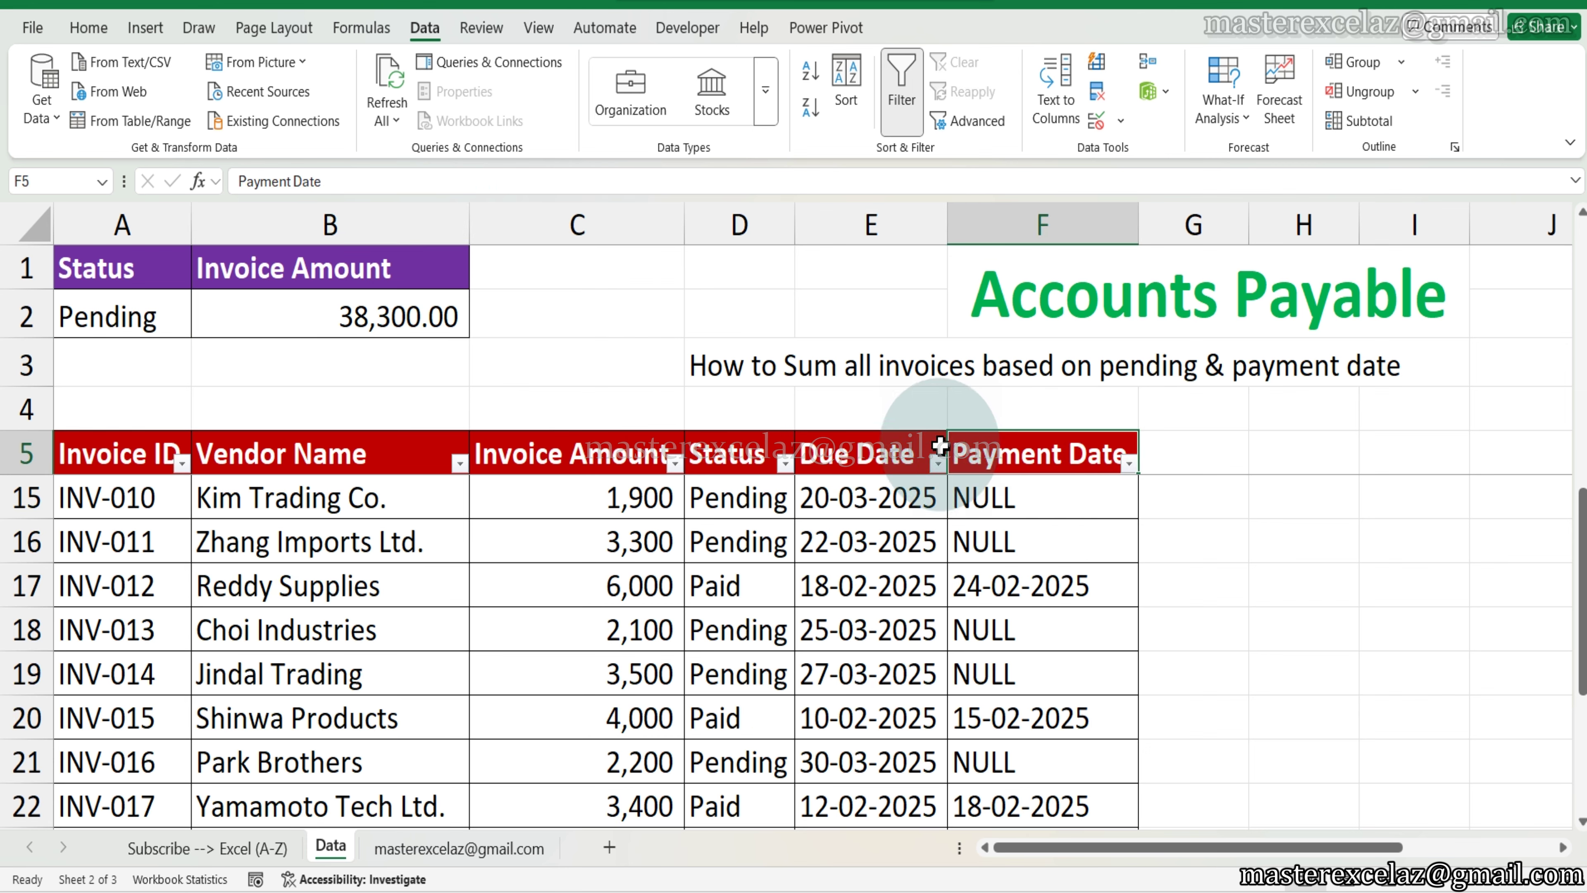
key("ctrl+z")
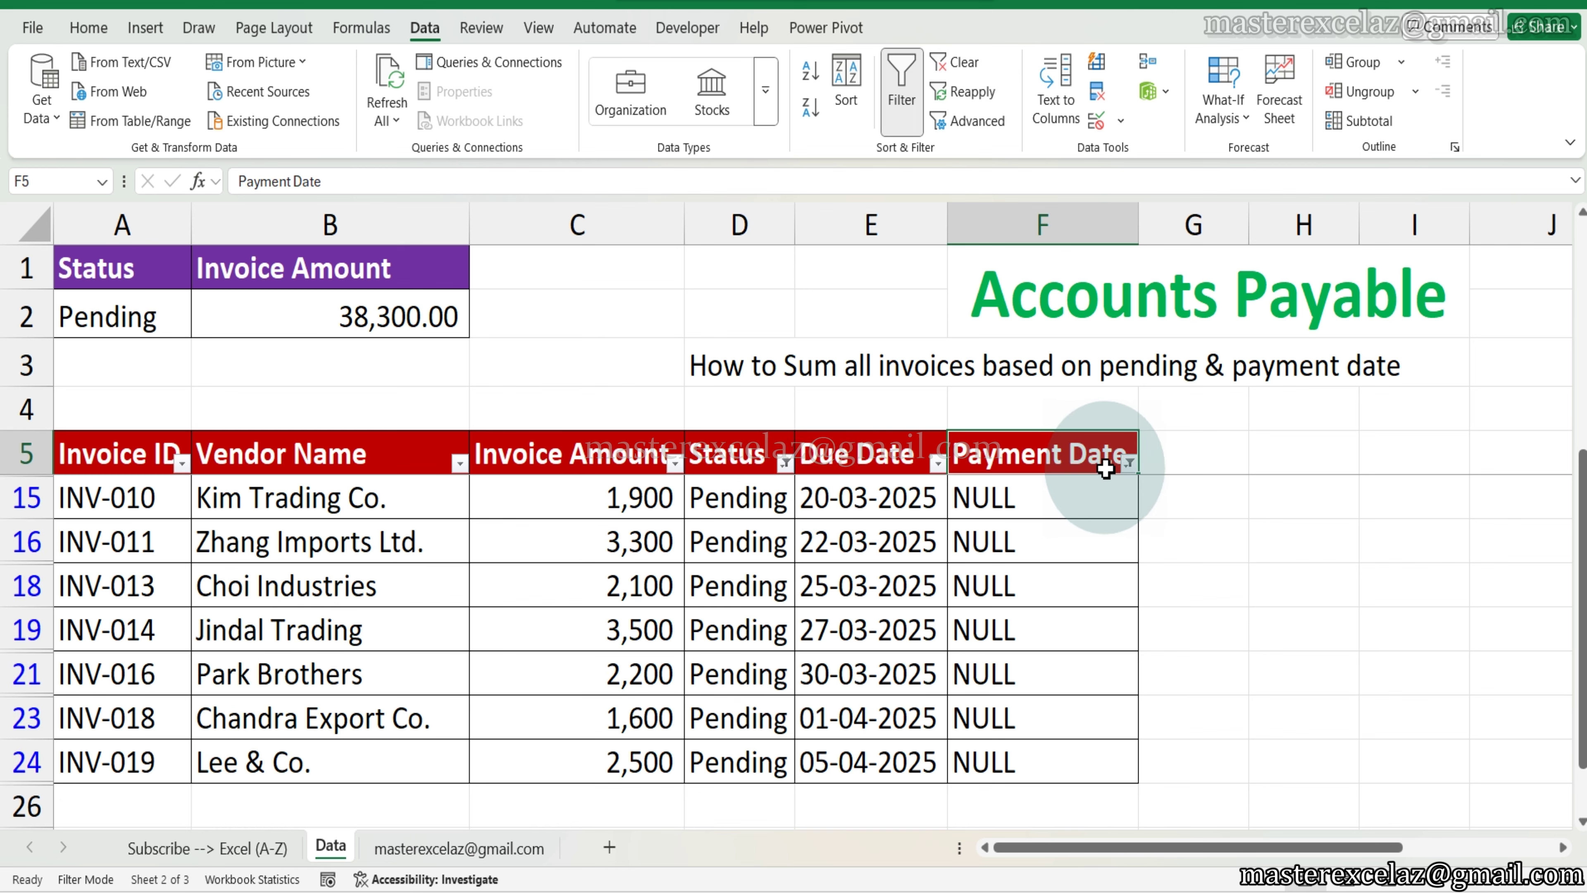
- Change the Payment Date filter to show only the March 2025 date, excluding NULL, and go to the Status cell in row 7
left_click(1128, 463)
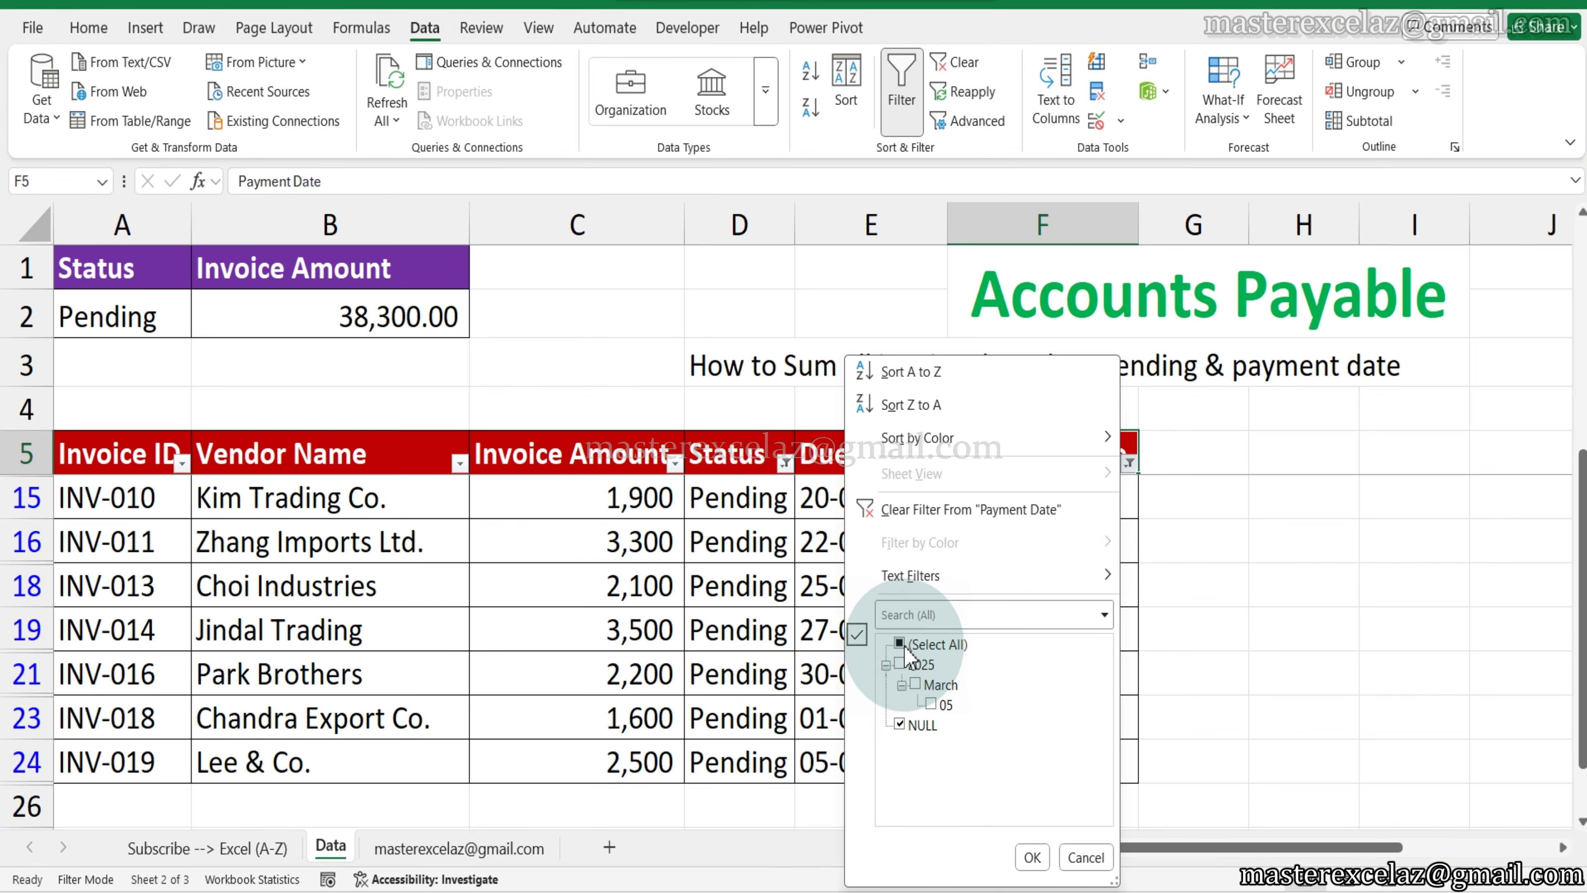
left_click(901, 644)
left_click(901, 645)
left_click(918, 687)
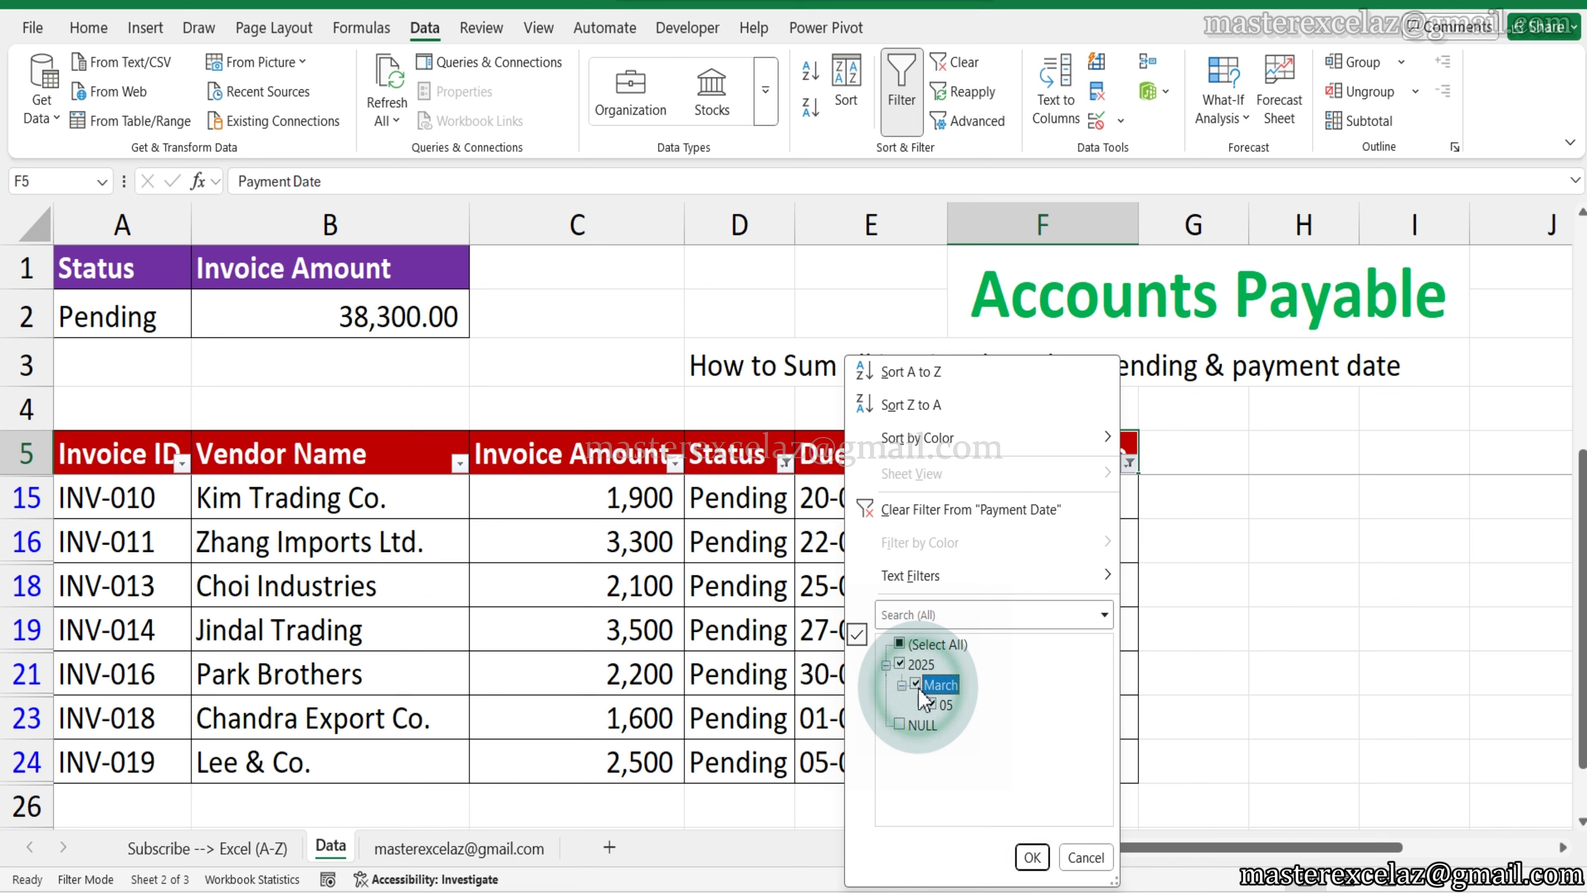
left_click(1033, 857)
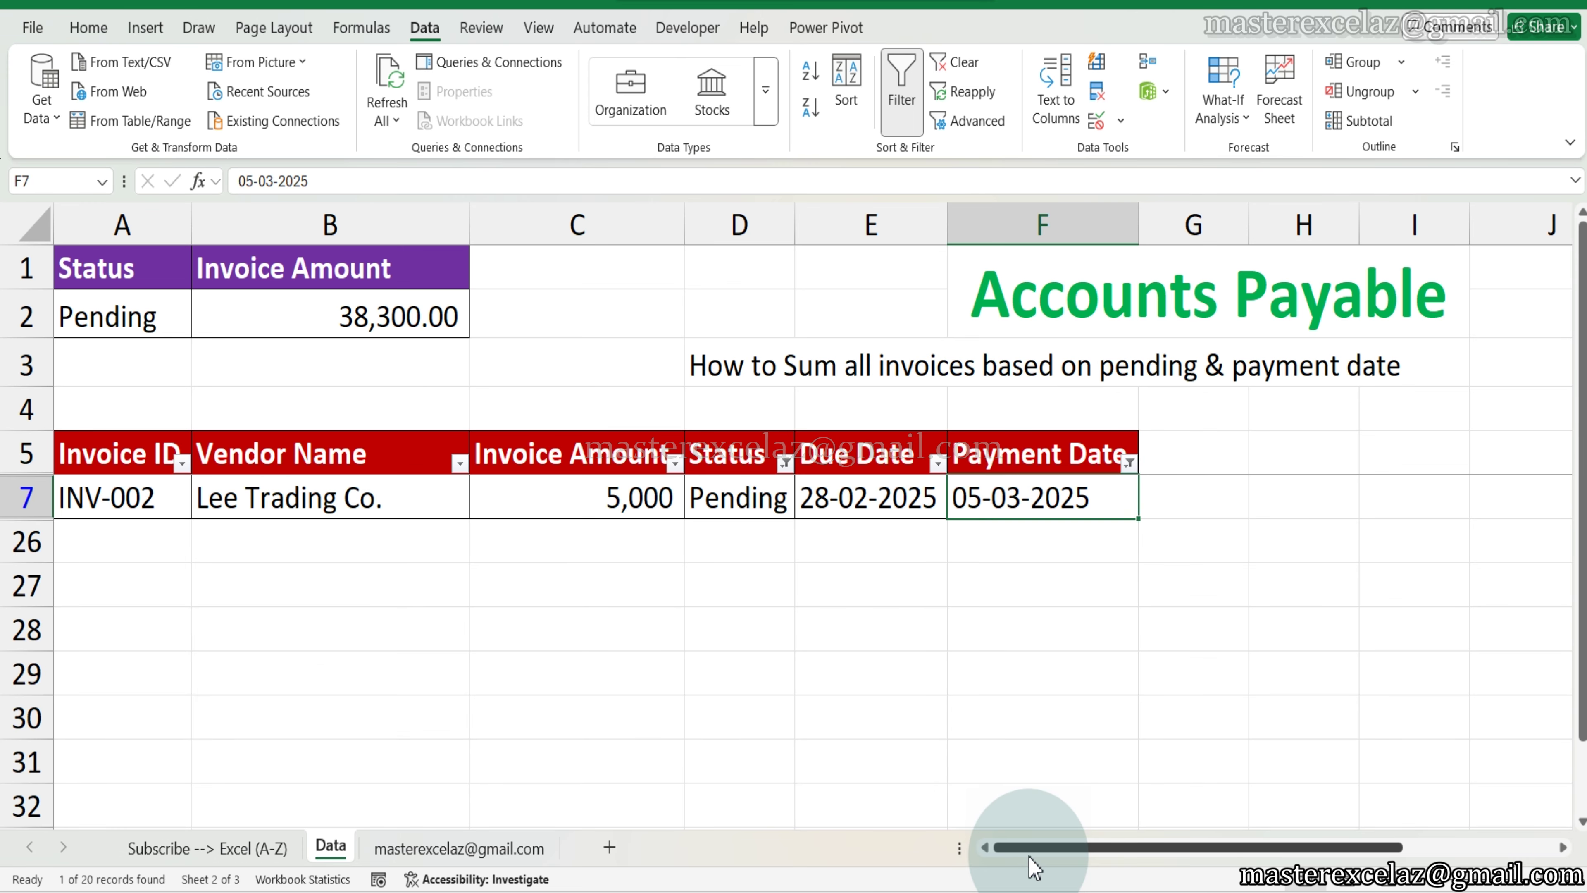
key("Left")
key("Left")
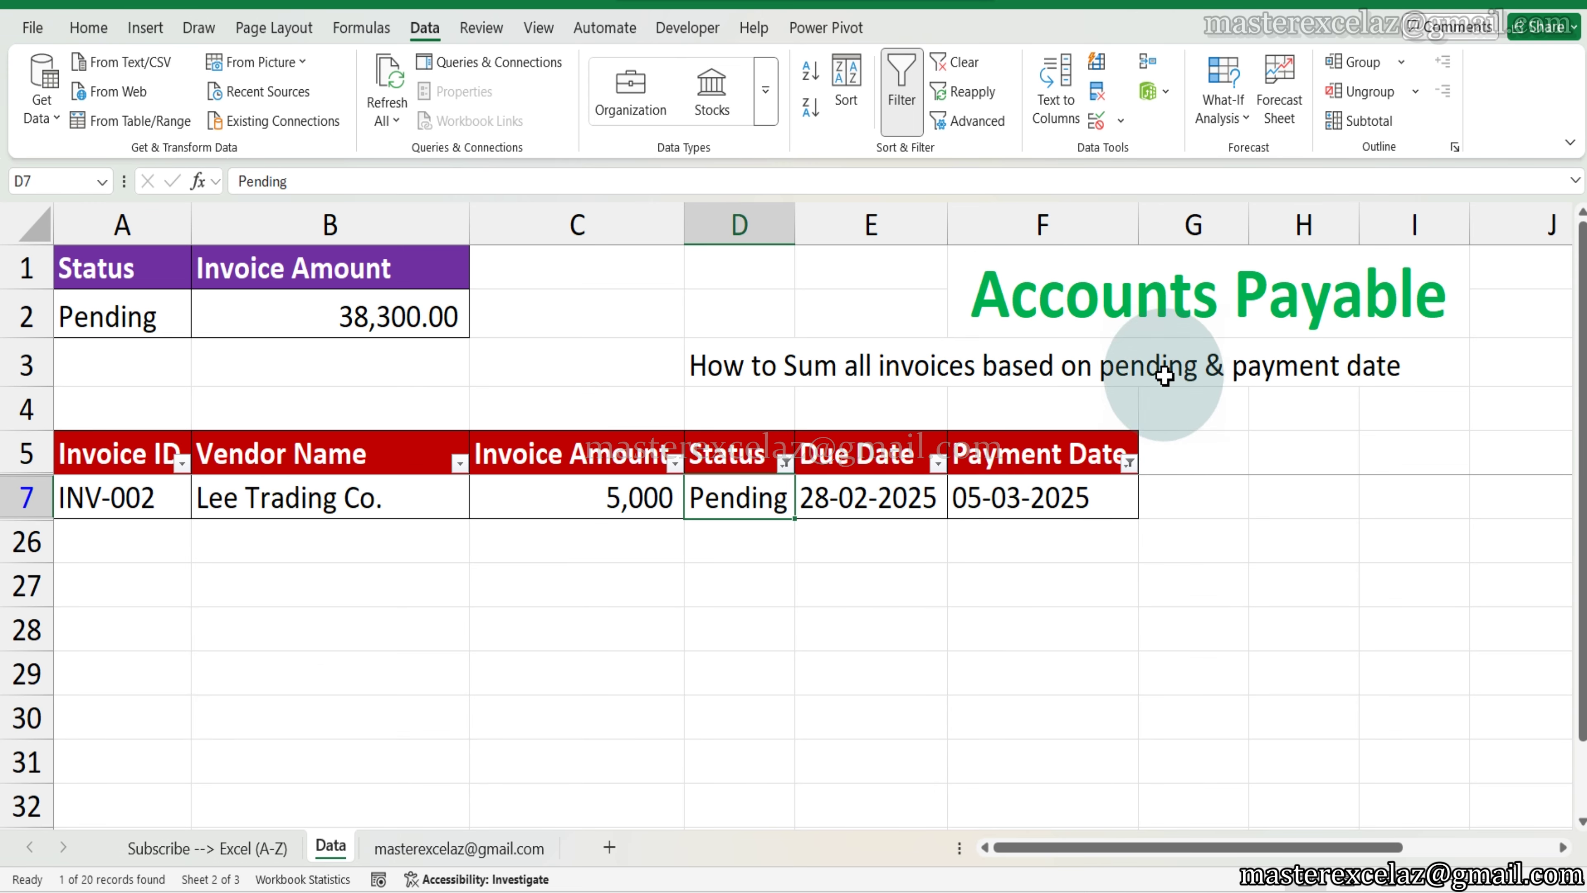
- Mark row 7's Pending status and payment date with yellow highlighter, circle the date in red, and exit the annotation tool
left_click(1532, 1)
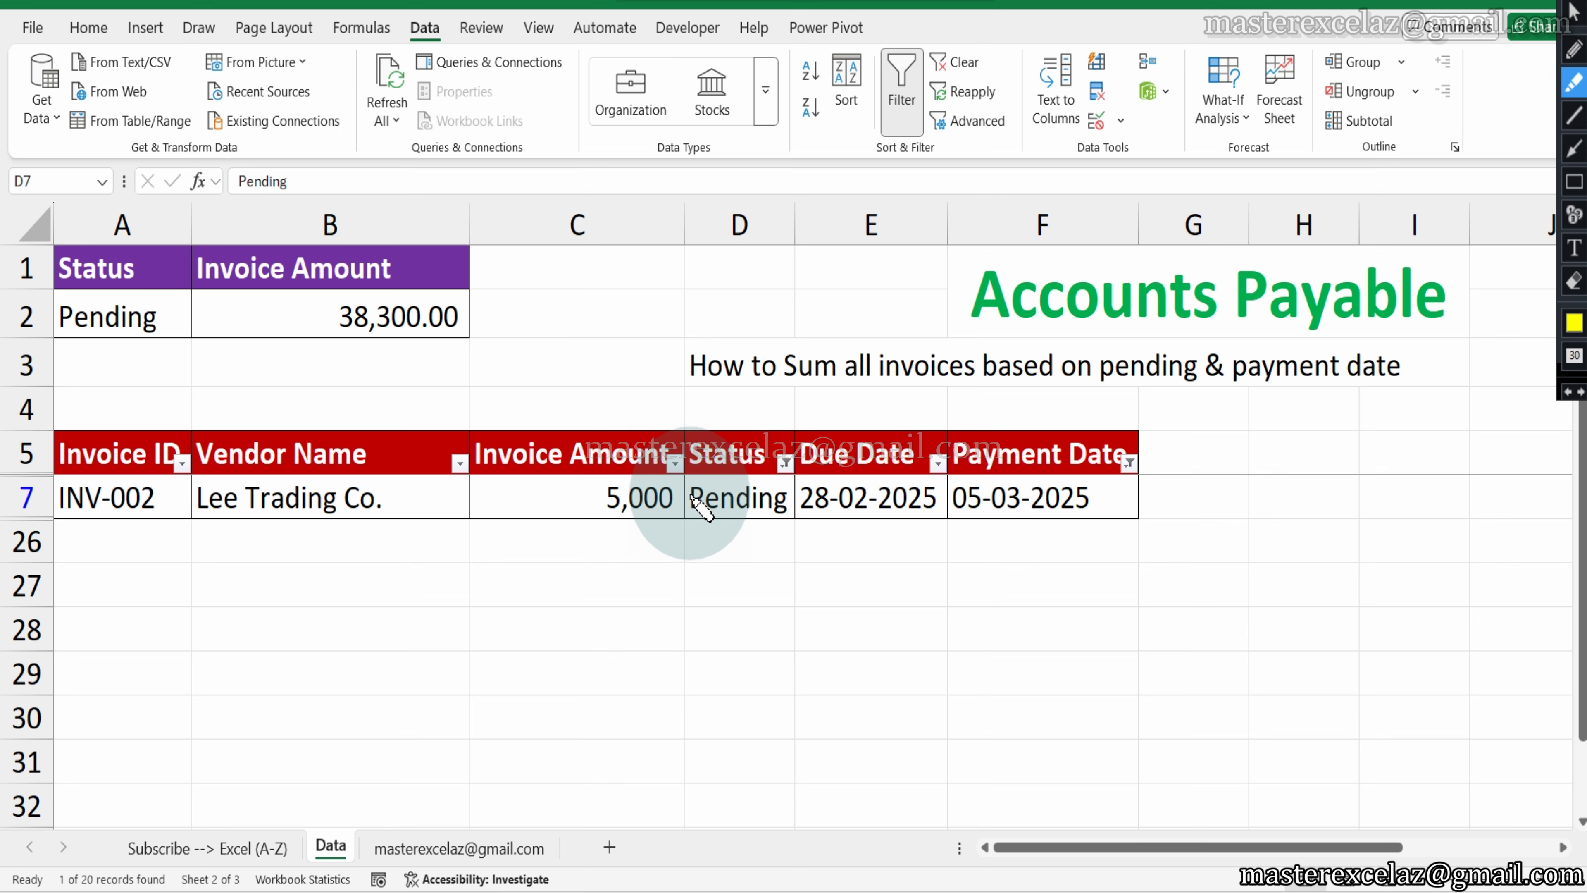
left_click_drag(694, 497, 786, 501)
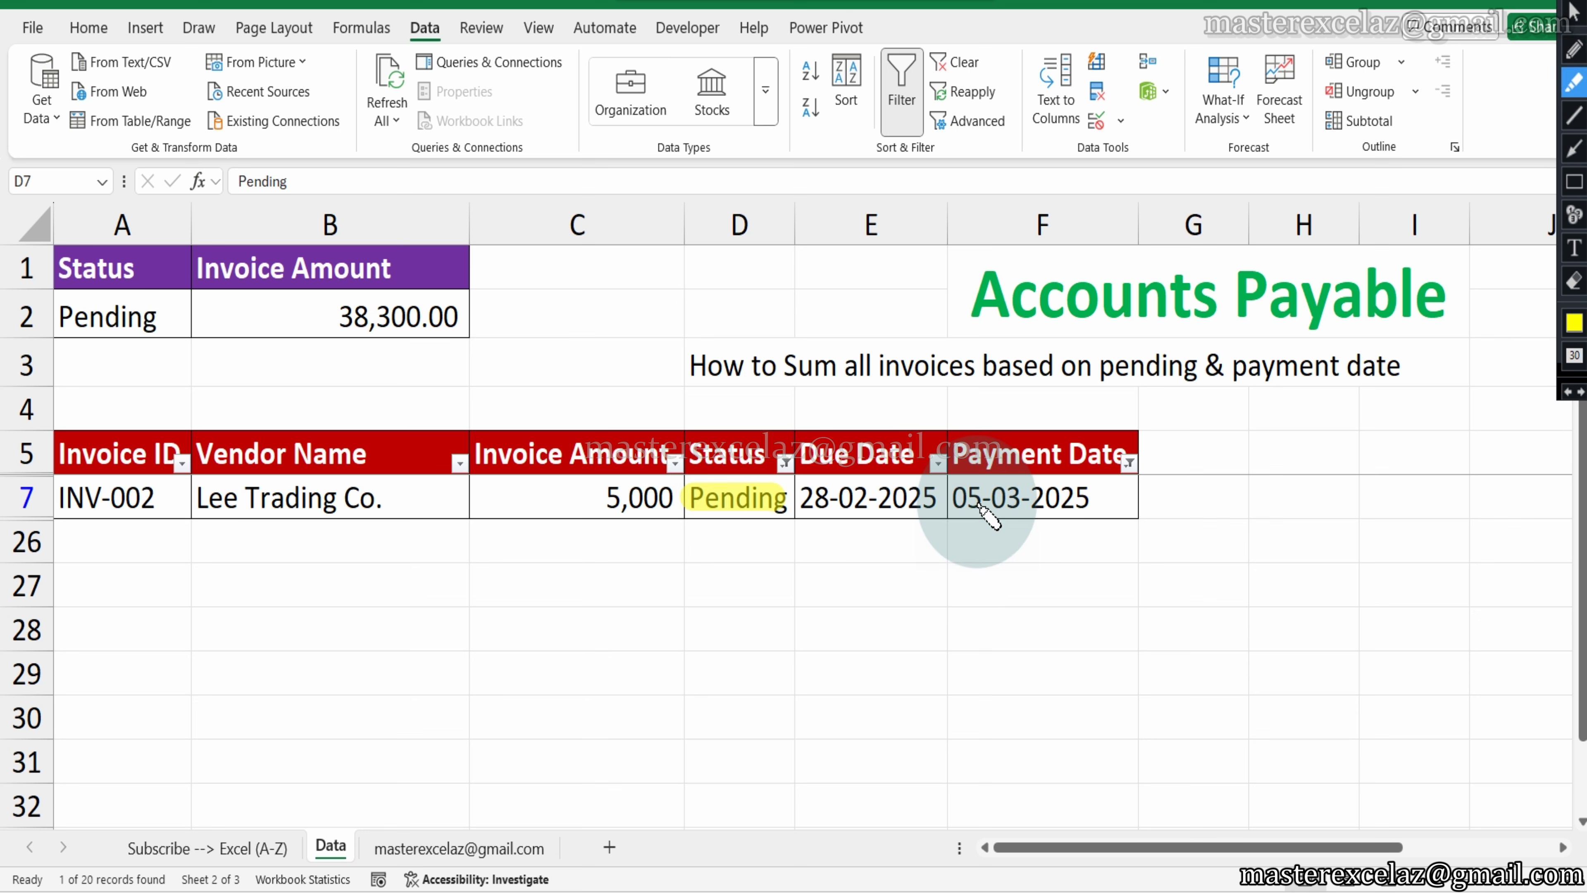
left_click_drag(956, 499, 1090, 501)
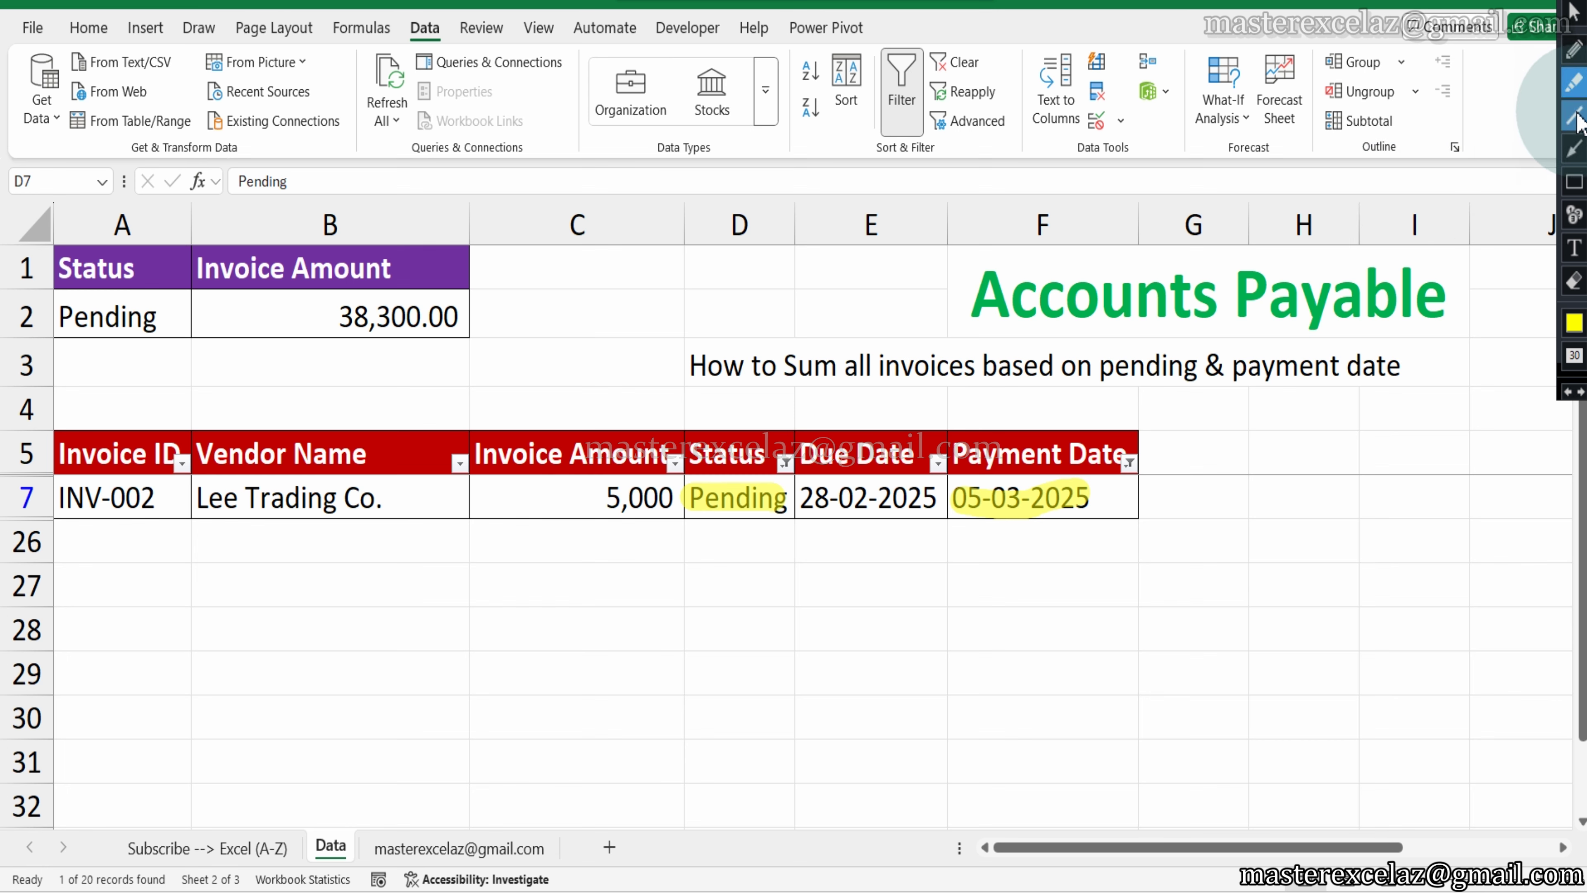
left_click(1576, 51)
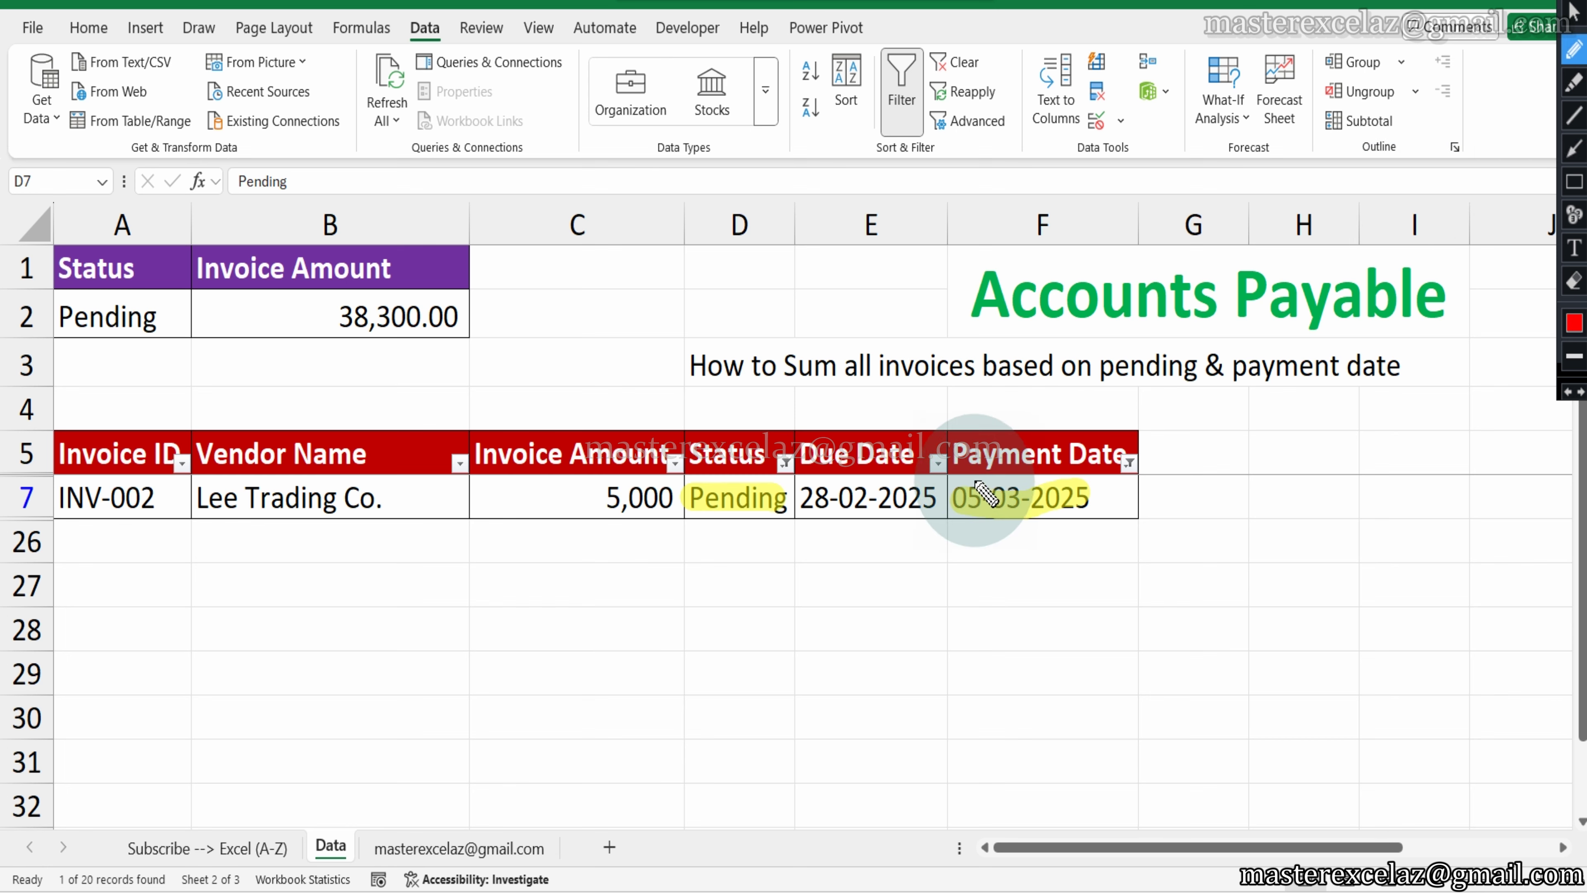
mouse_move(974, 480)
left_mouse_down()
mouse_move(942, 496)
mouse_move(985, 532)
mouse_move(1105, 503)
mouse_move(1078, 466)
mouse_move(993, 481)
left_mouse_up()
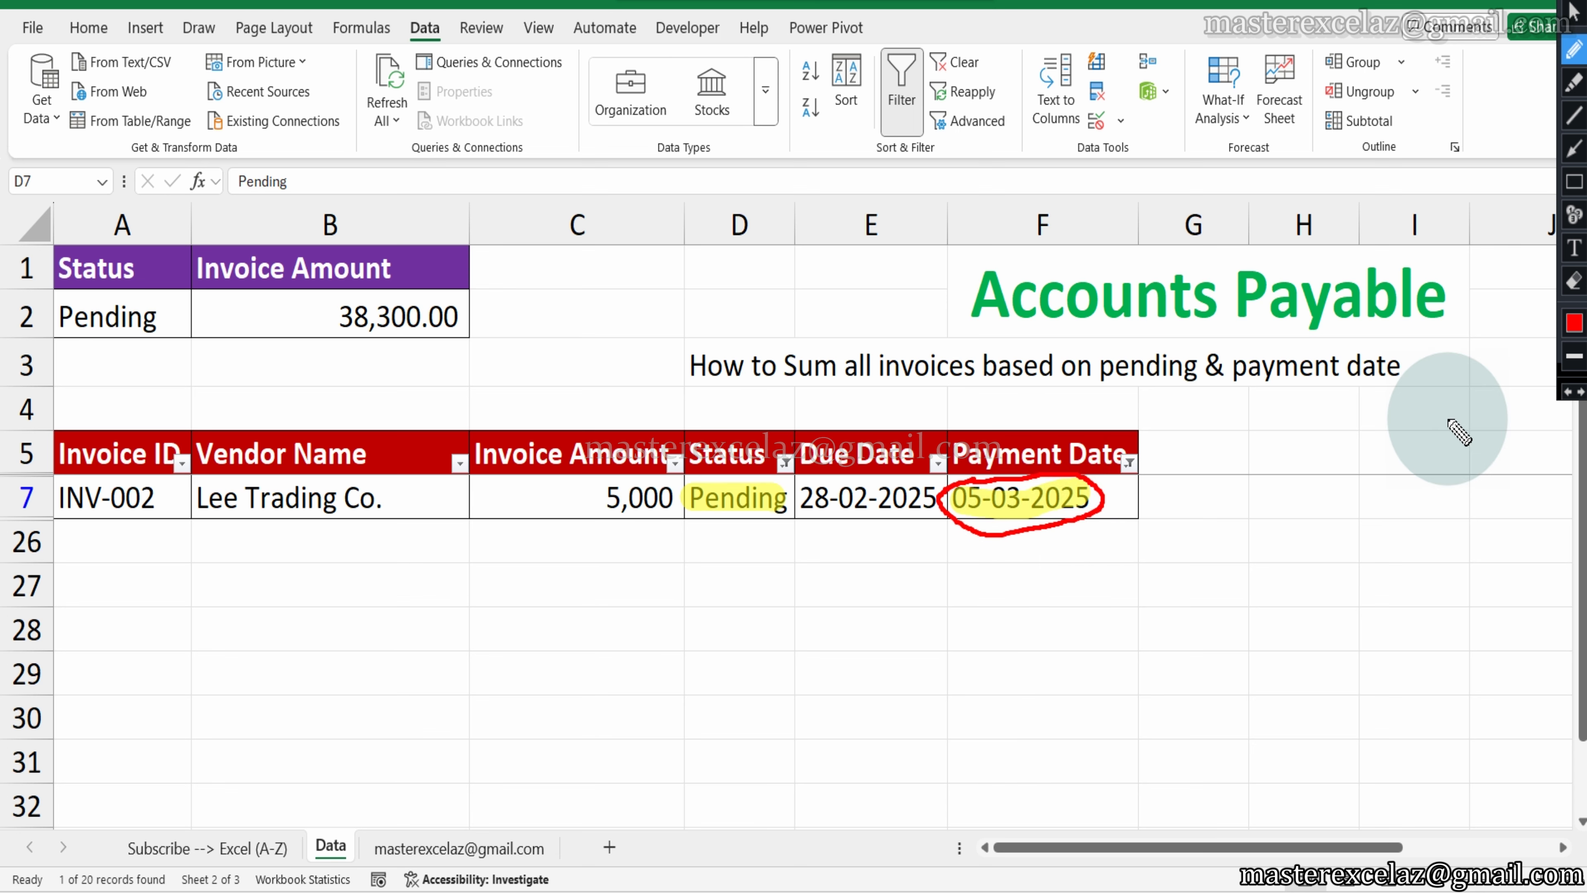
left_click(1577, 253)
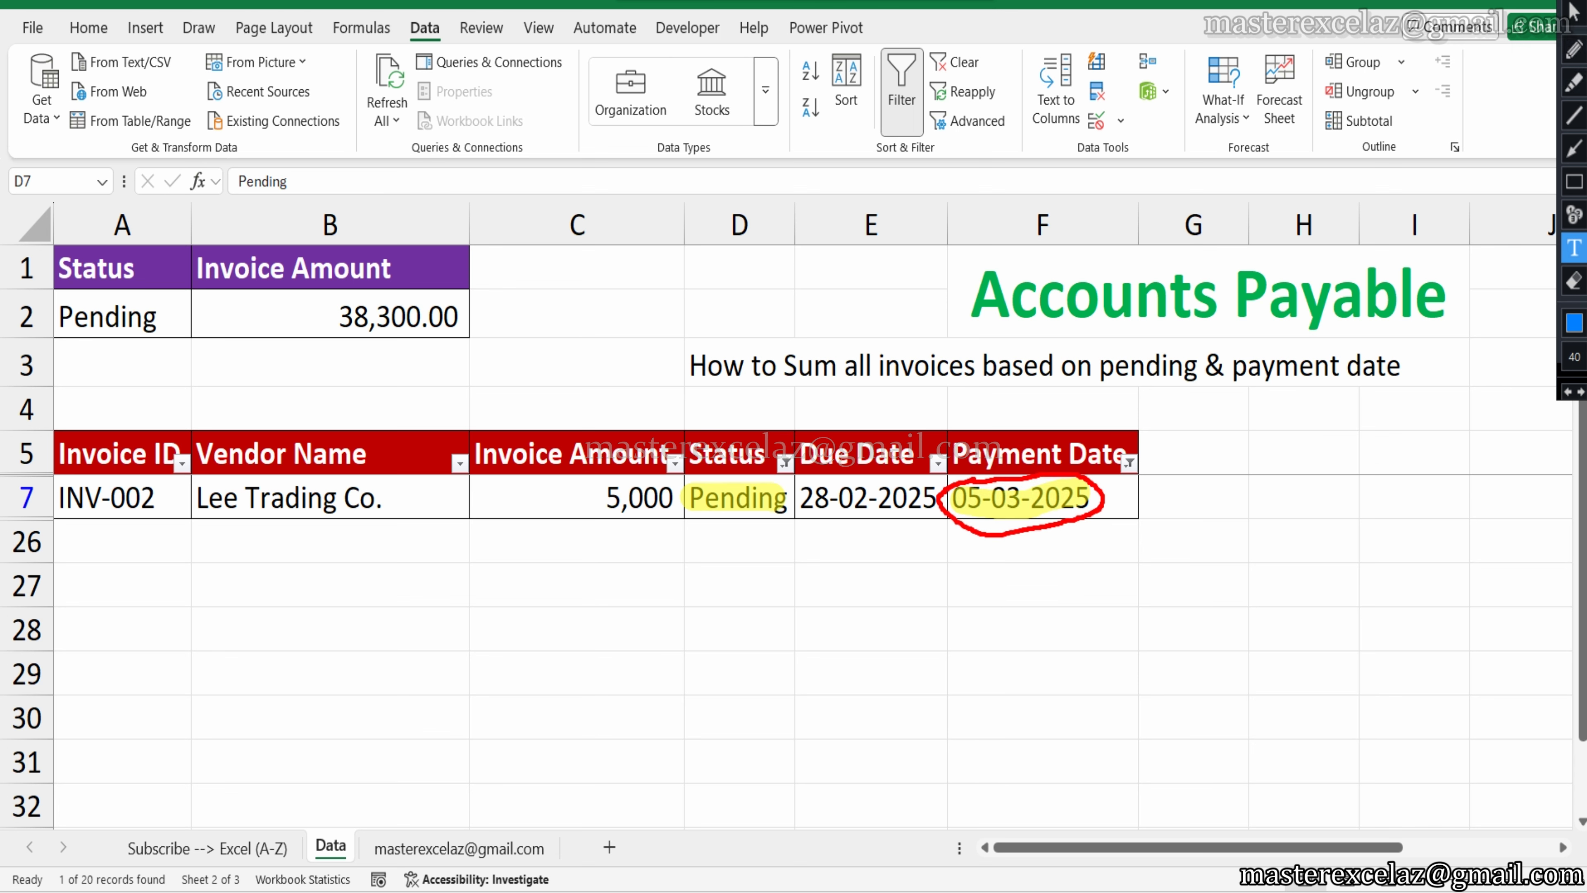
key("Escape")
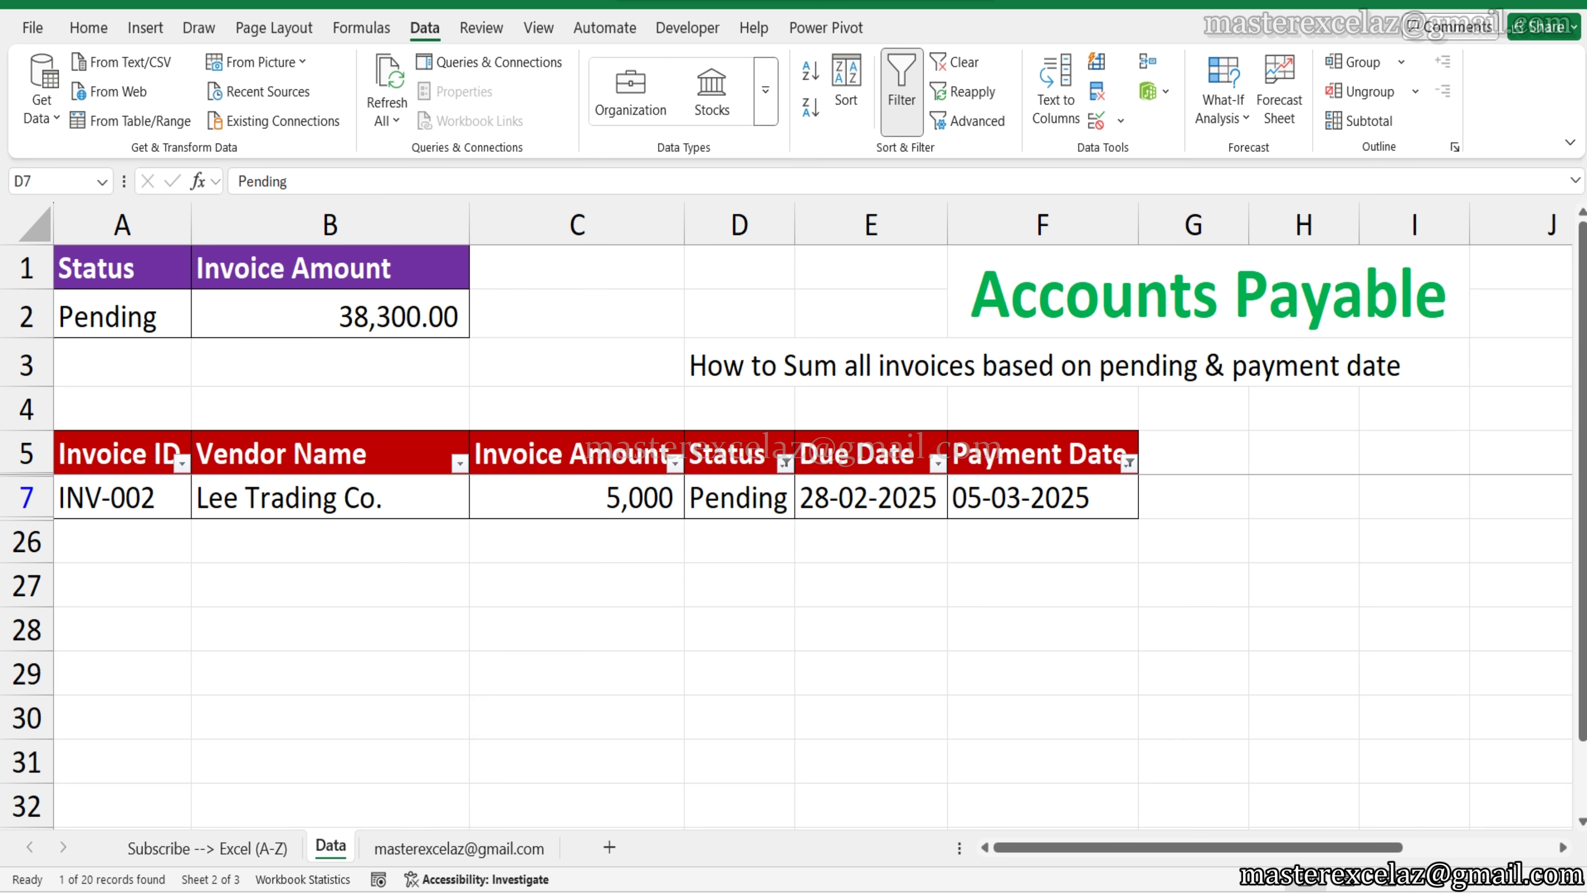
- Clear the filter from the Payment Date column, keeping the Pending status filter
left_click(1130, 464)
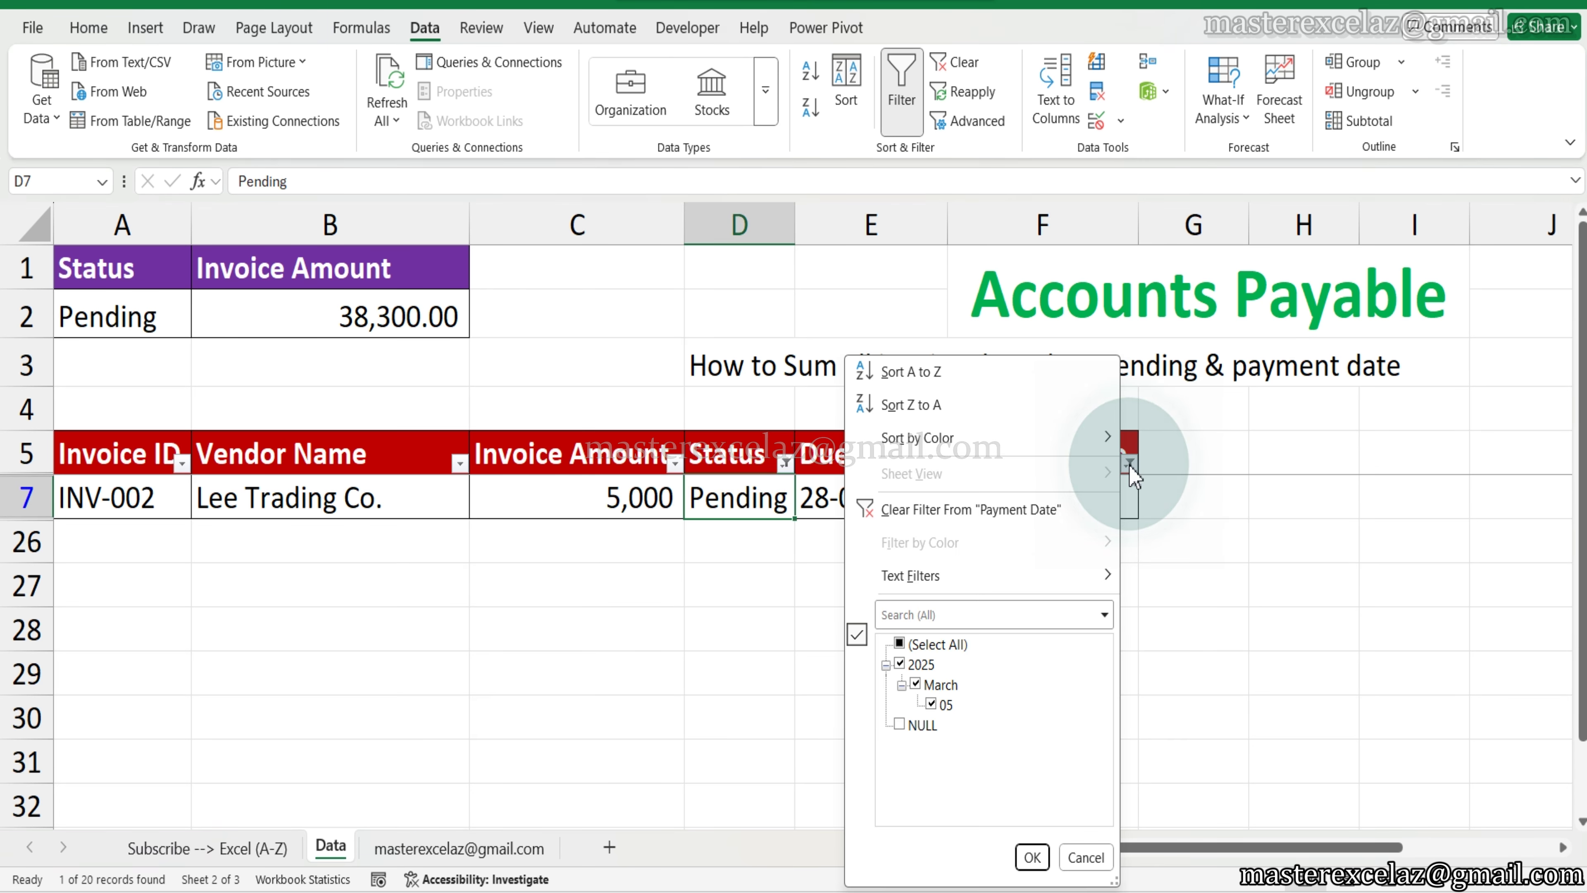
left_click(904, 509)
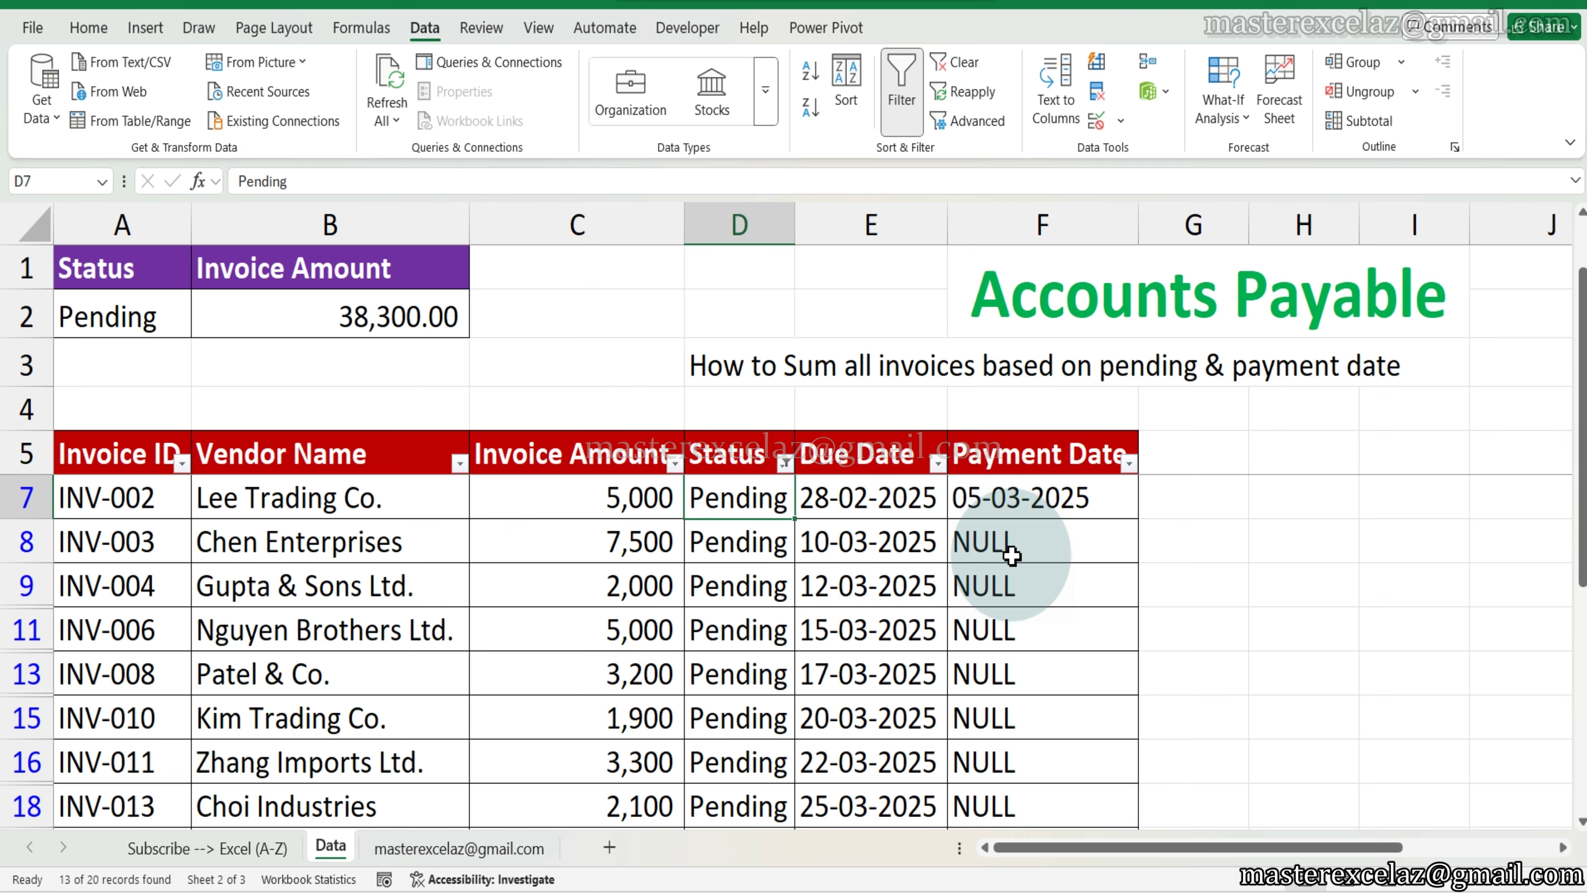
scroll(1012, 556, "up", 2)
scroll(1029, 604, "down", 2)
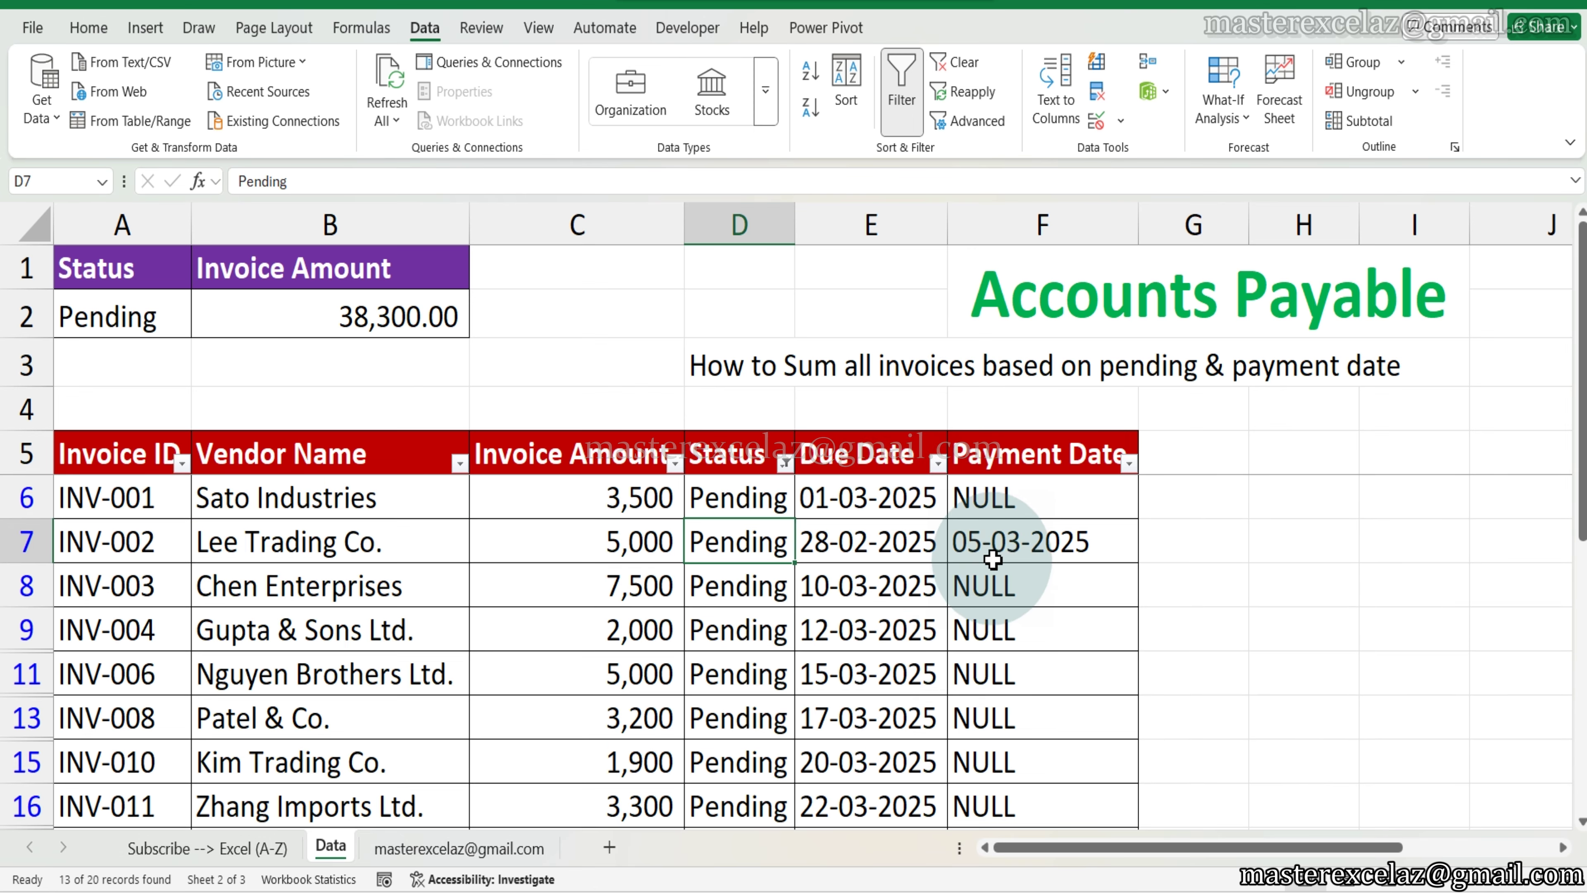
- Replace the payment date of INV-002 in F7 with NULL copied from F6
left_click(989, 553)
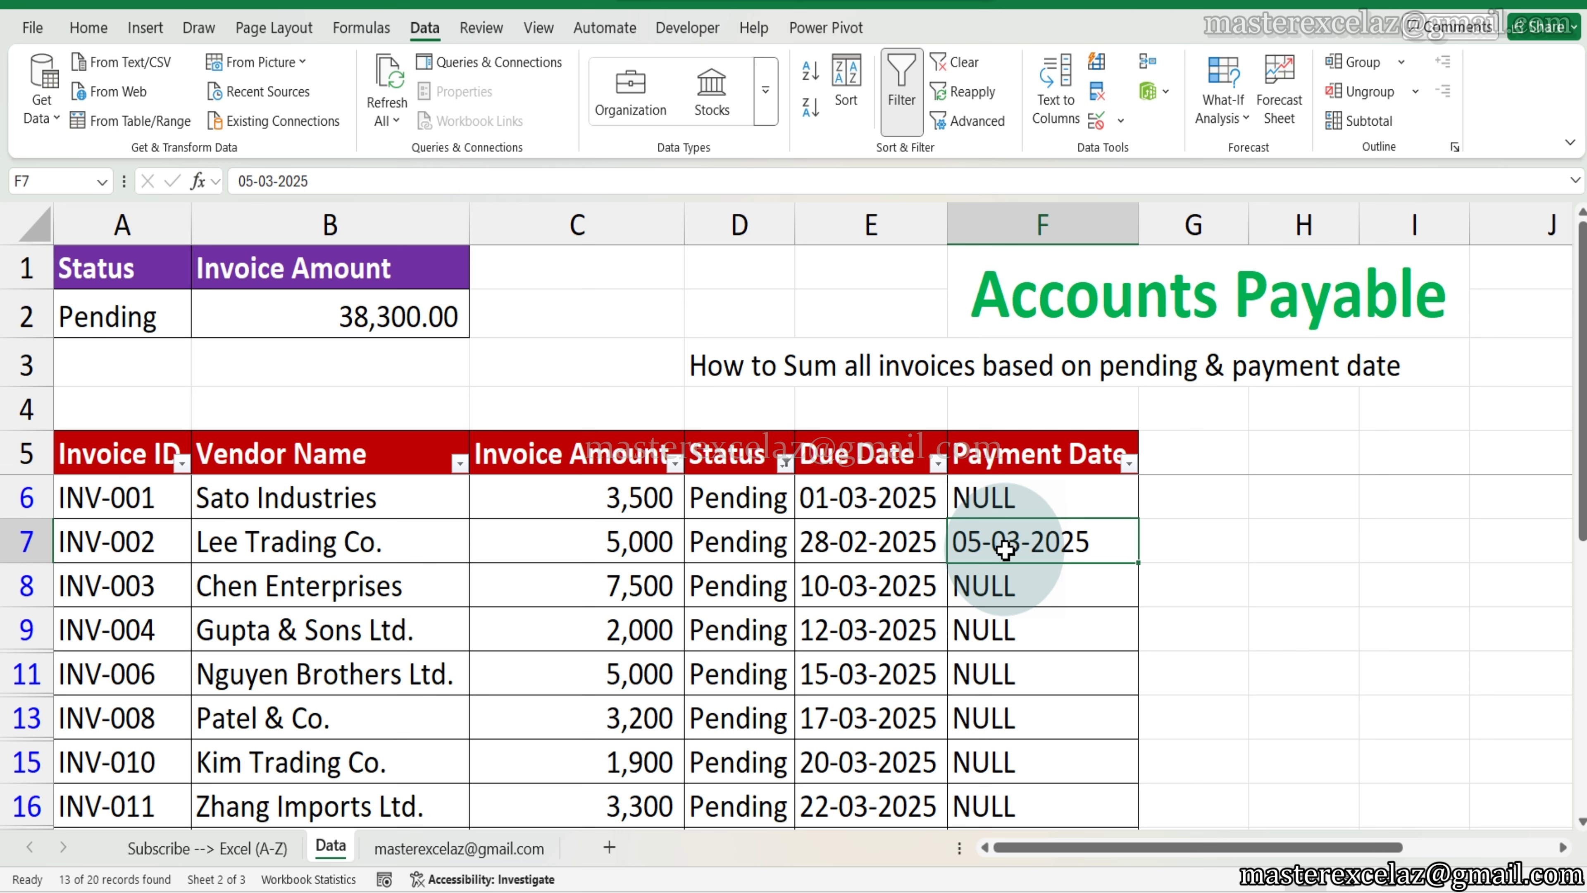
left_click(1016, 508)
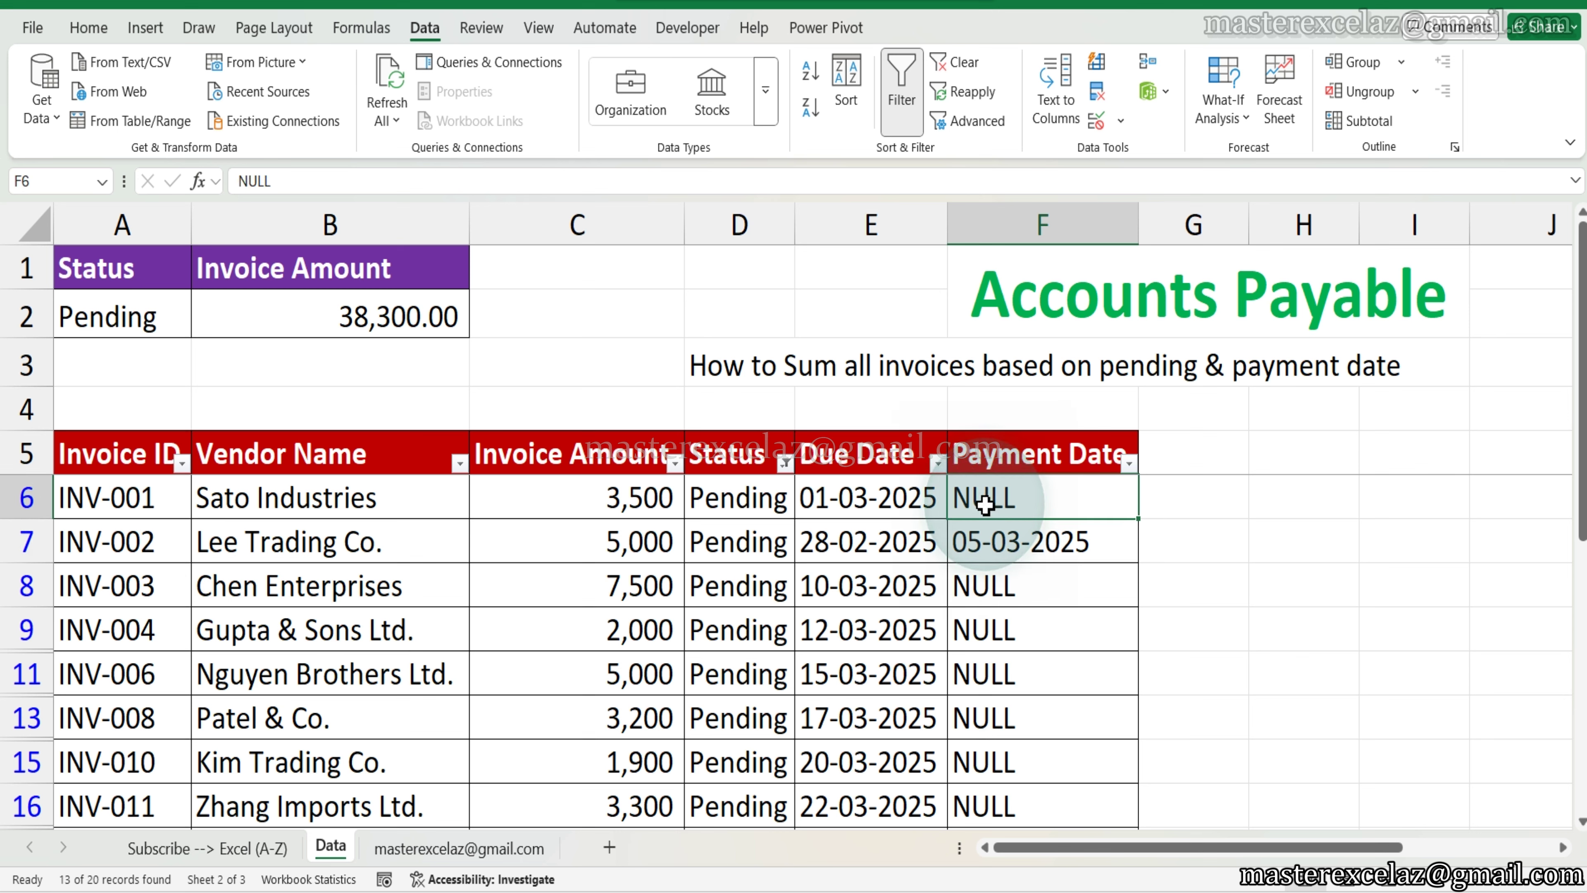
key("ctrl+c")
left_click(1032, 542)
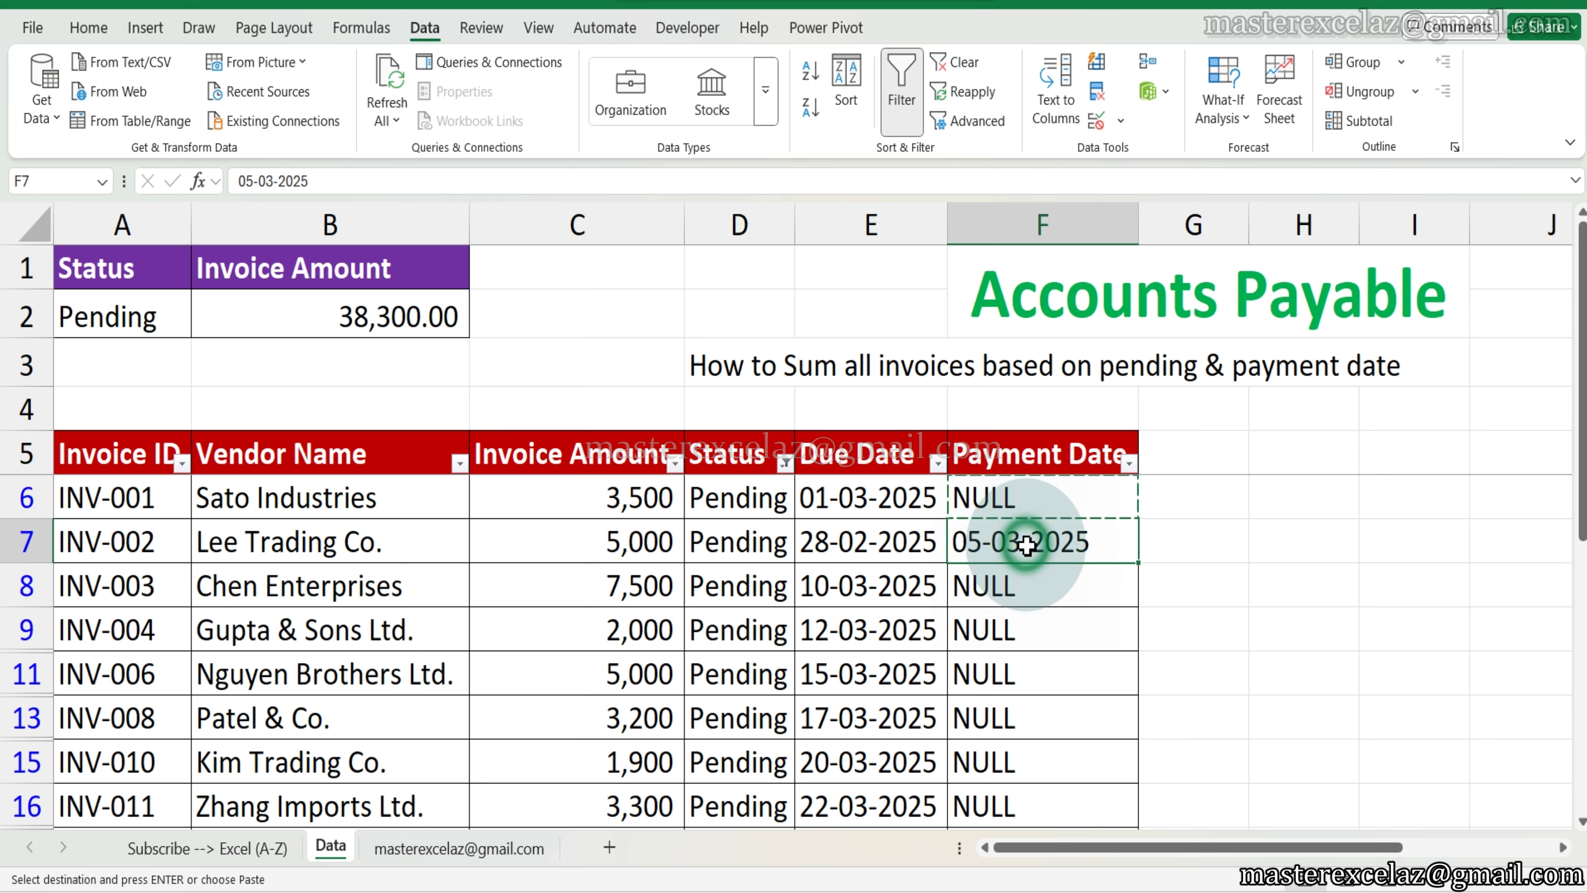
key("ctrl+v")
- Check the recalculated total in B2 and review its SUMIFS ranges against the payment date in F7 without changing the formula
left_click(362, 312)
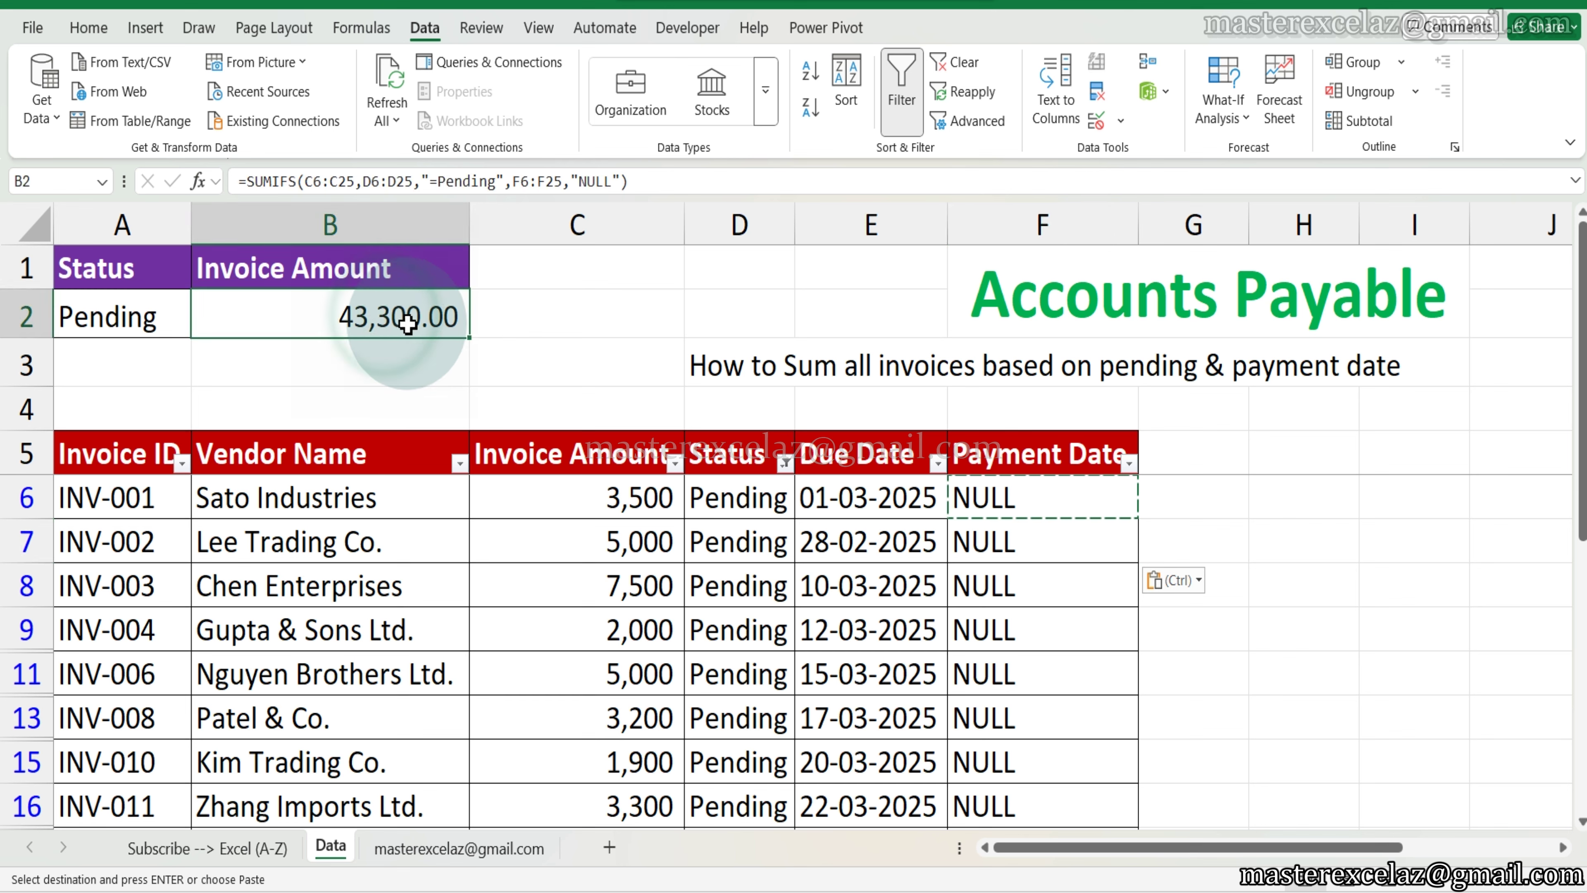
key("F2")
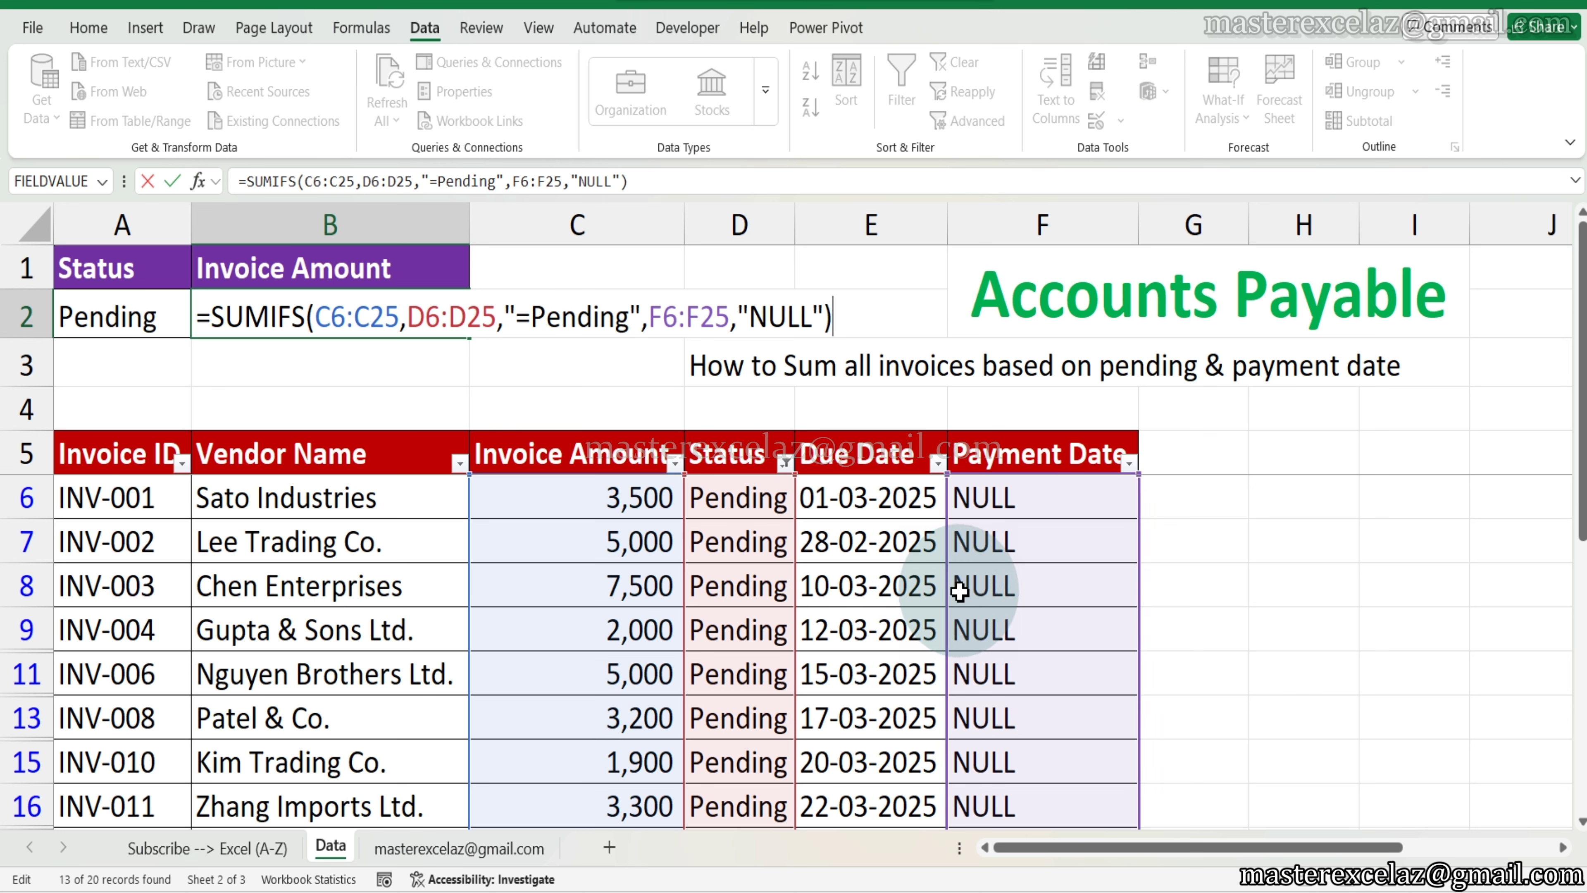
key("Escape")
left_click(994, 554)
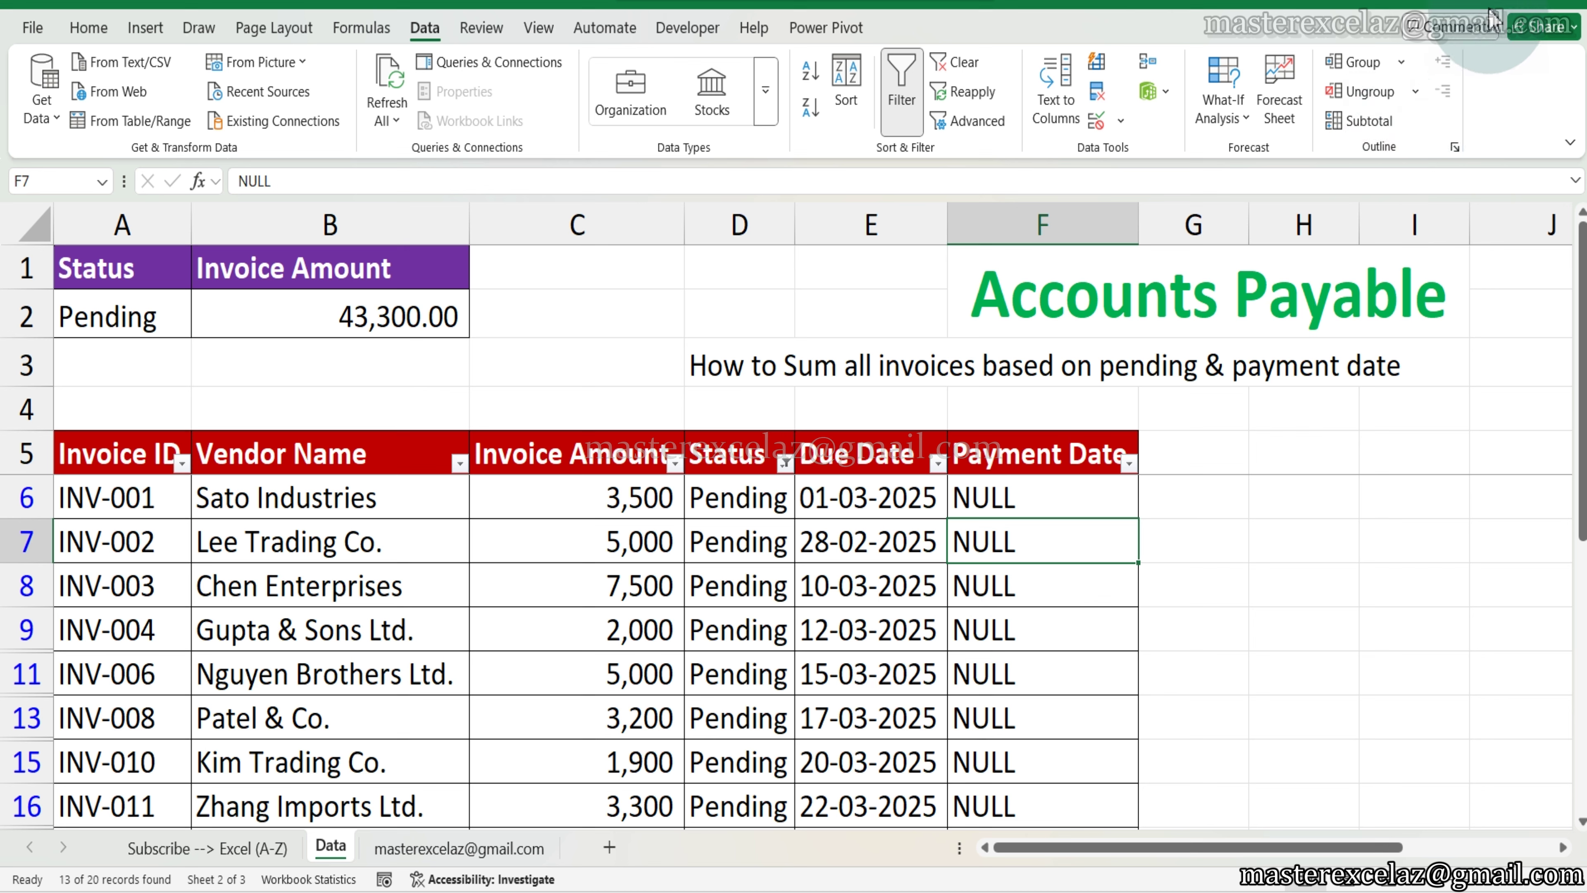
- Draw green annotation rectangles around the two sheet tabs on either side of the Data tab
left_click(1532, 1)
left_click(1577, 204)
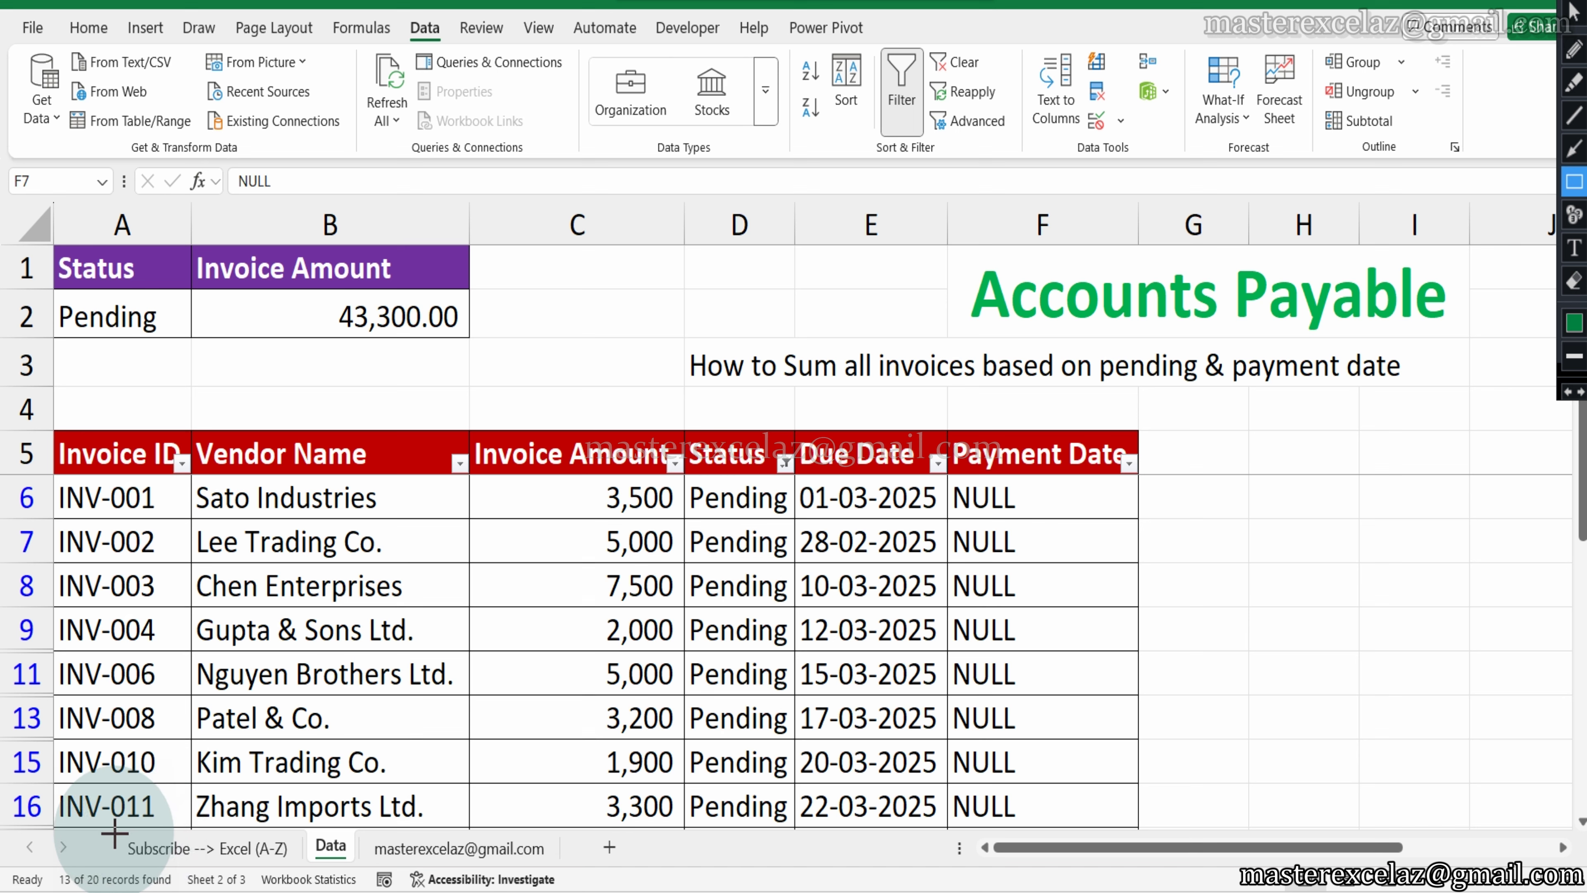
mouse_move(113, 831)
left_mouse_down()
mouse_move(306, 869)
mouse_move(557, 868)
left_mouse_up()
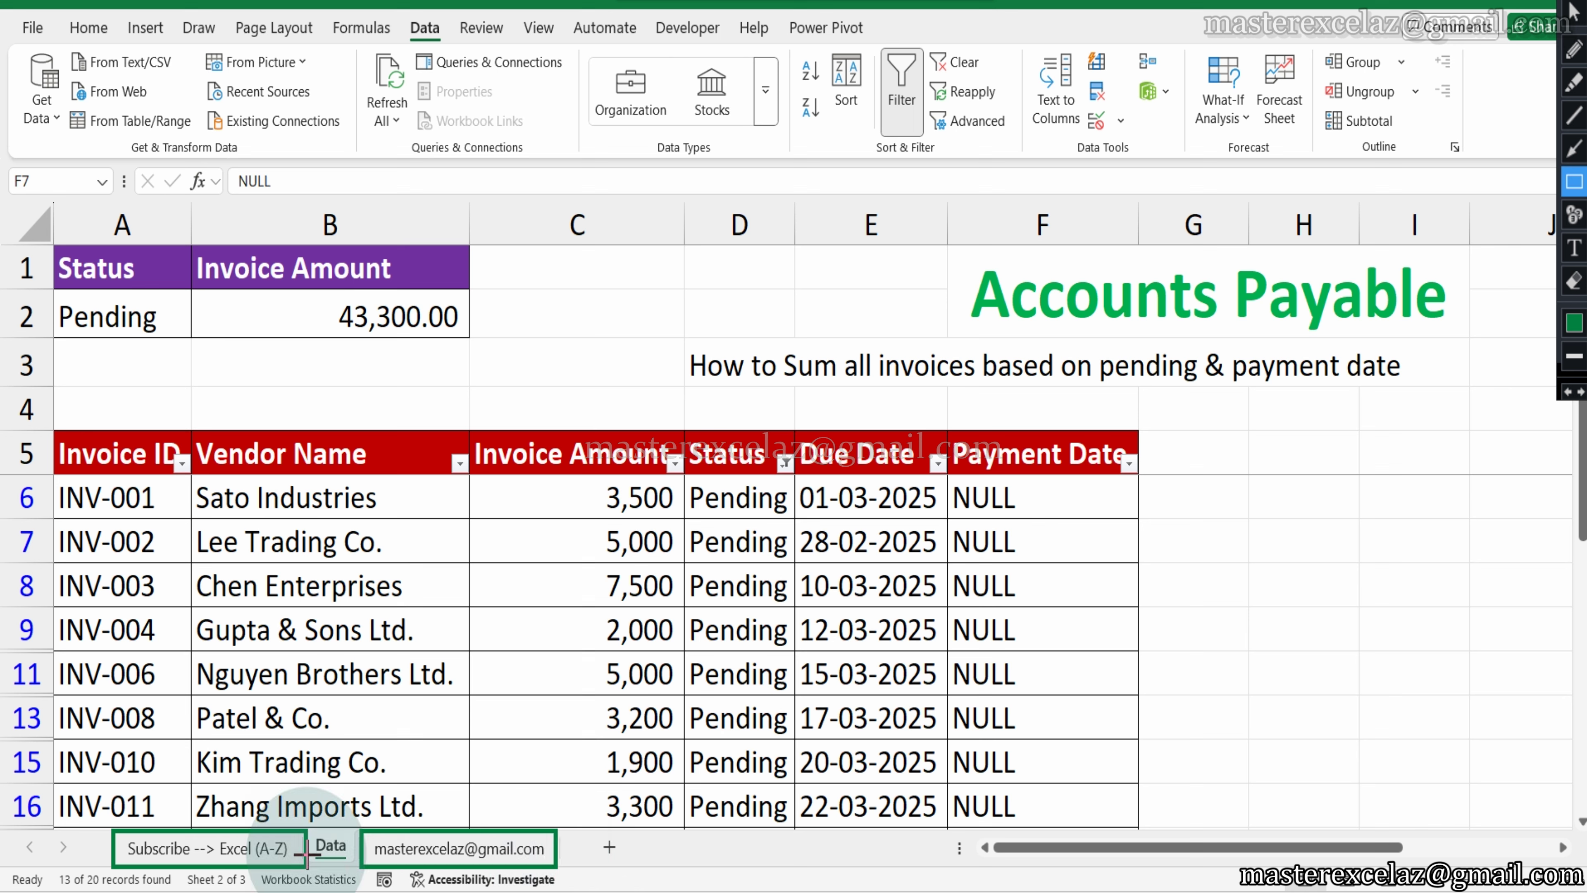